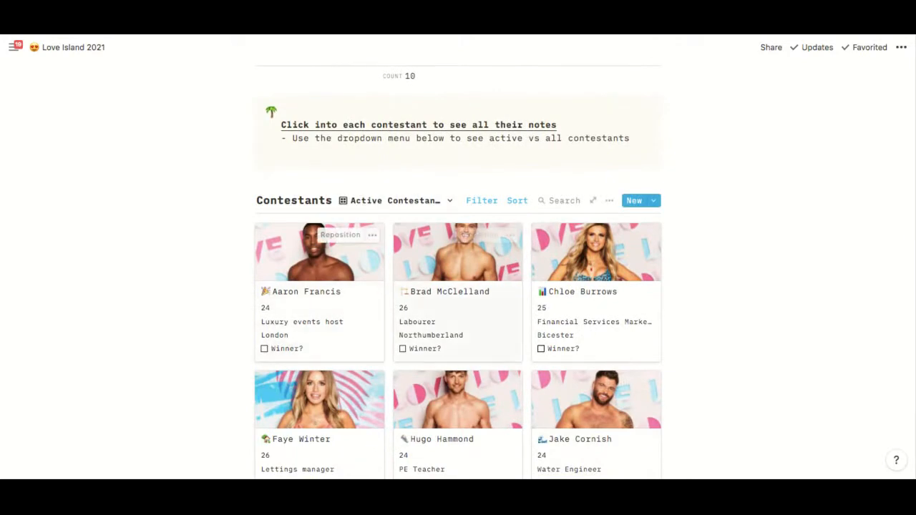
- Review the Active Contestants gallery, including its saved views, its Dumped? filter and the first contestant's page
scroll(458, 286, down, 10)
scroll(458, 286, up, 4)
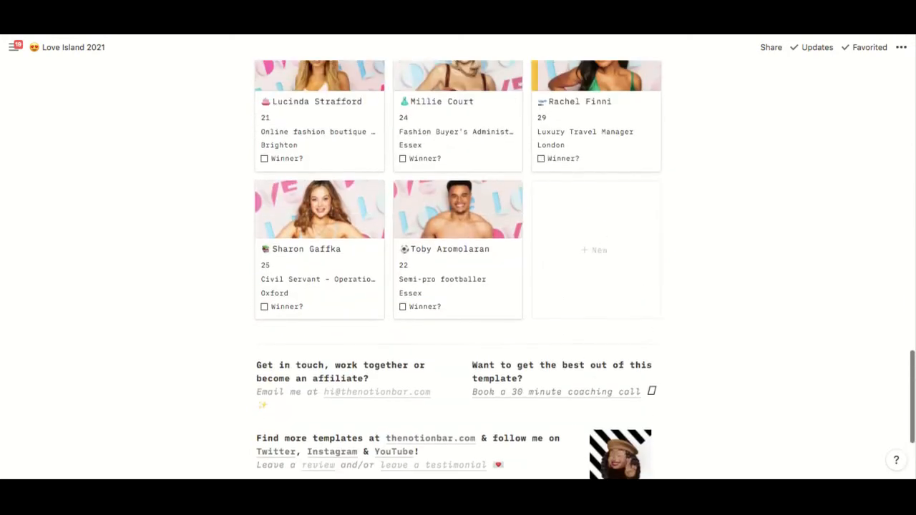
scroll(458, 287, up, 8)
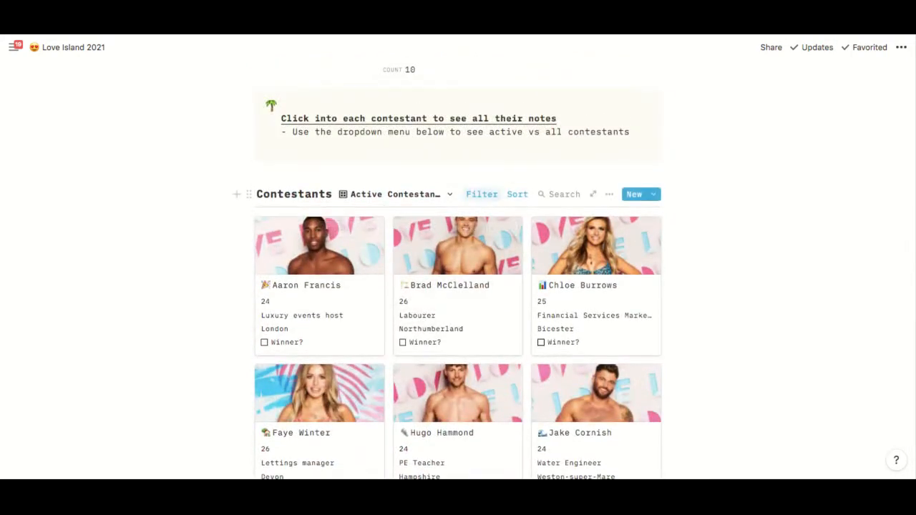
click(394, 194)
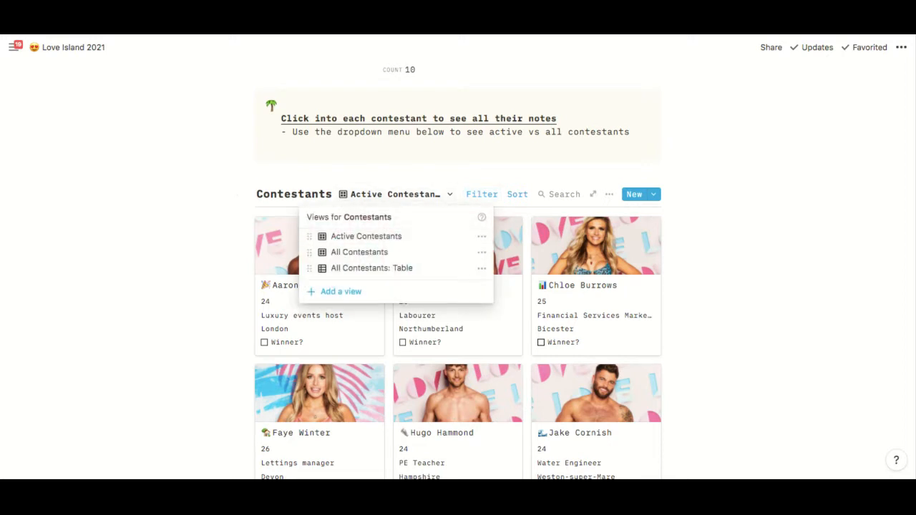
click(482, 194)
click(482, 194)
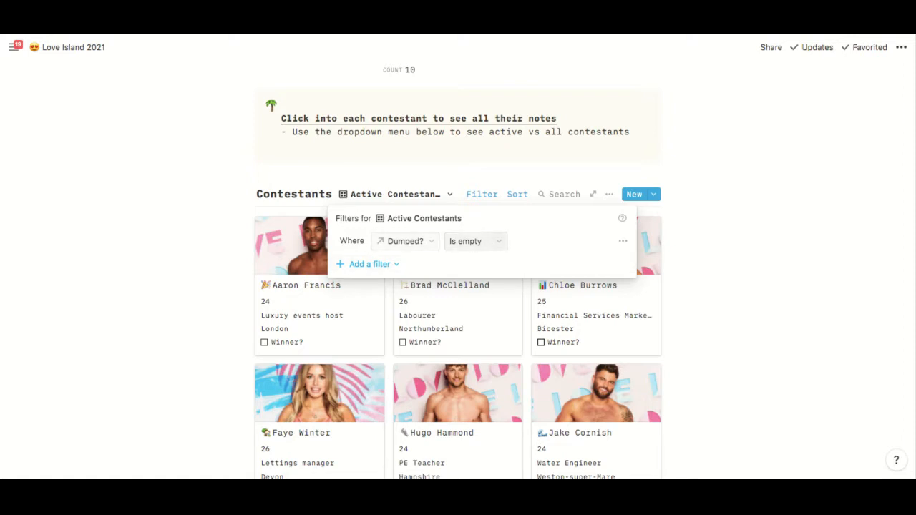
click(715, 286)
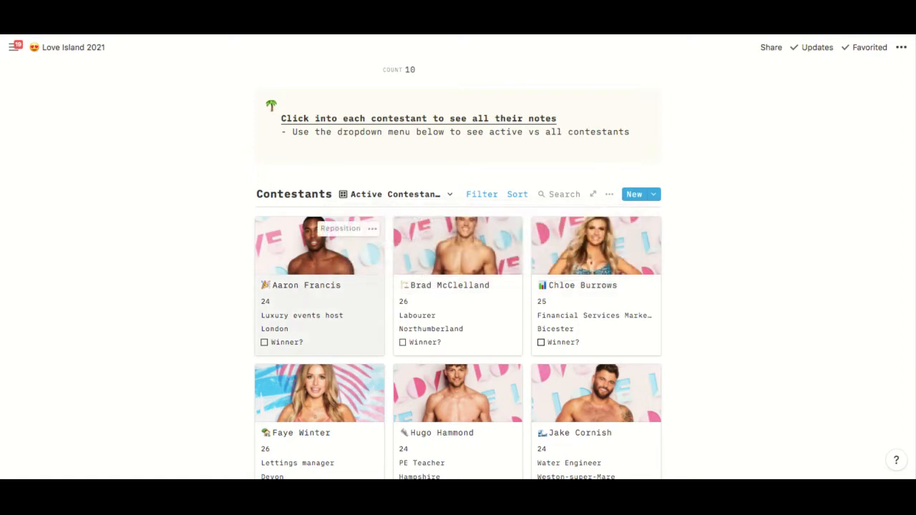
click(315, 295)
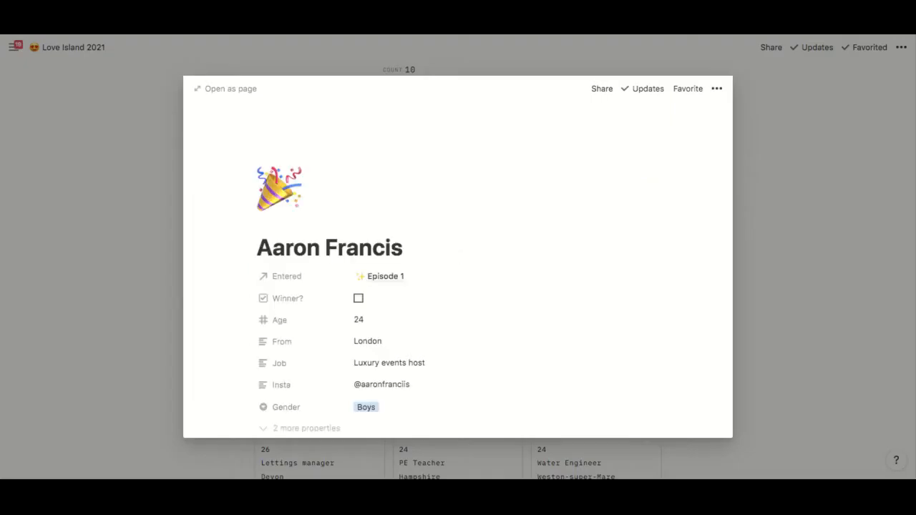
key(Escape)
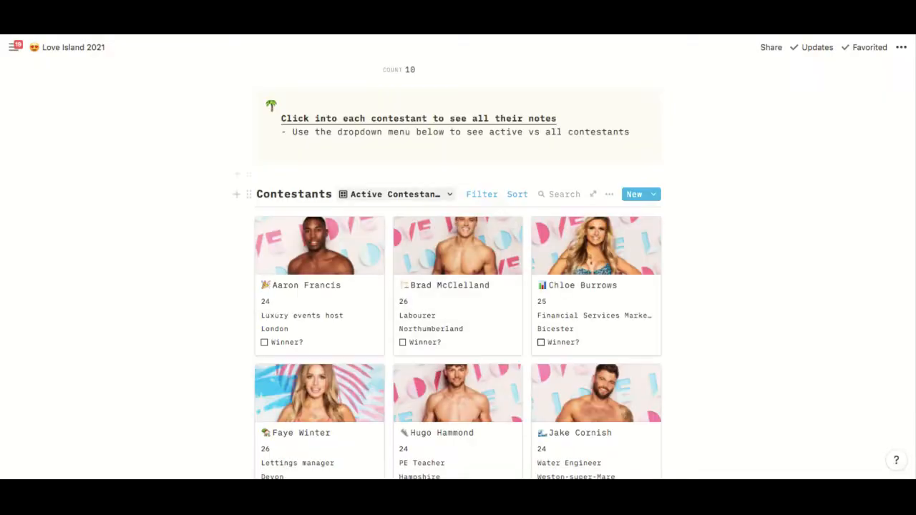
- Show the Contestants database in the All Contestants view and browse the full gallery
click(393, 194)
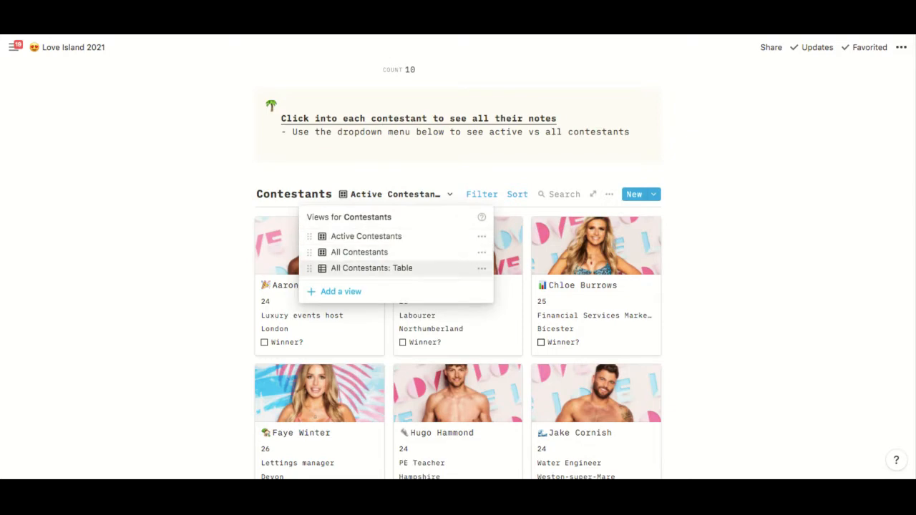
click(359, 252)
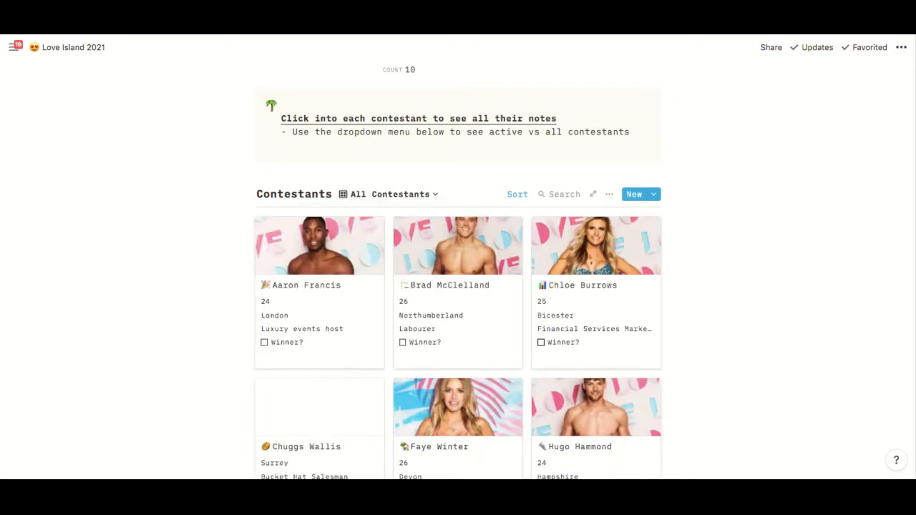
scroll(458, 286, down, 3)
scroll(457, 193, down, 10)
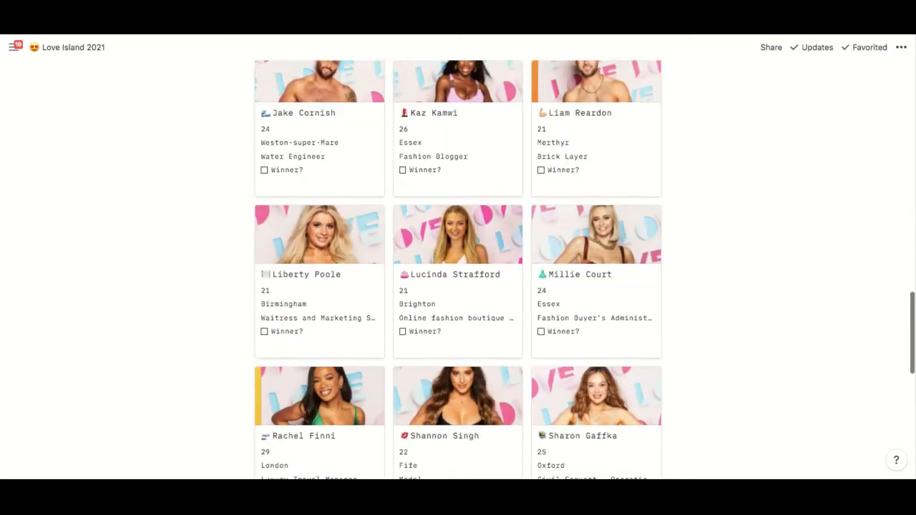
scroll(458, 193, up, 7)
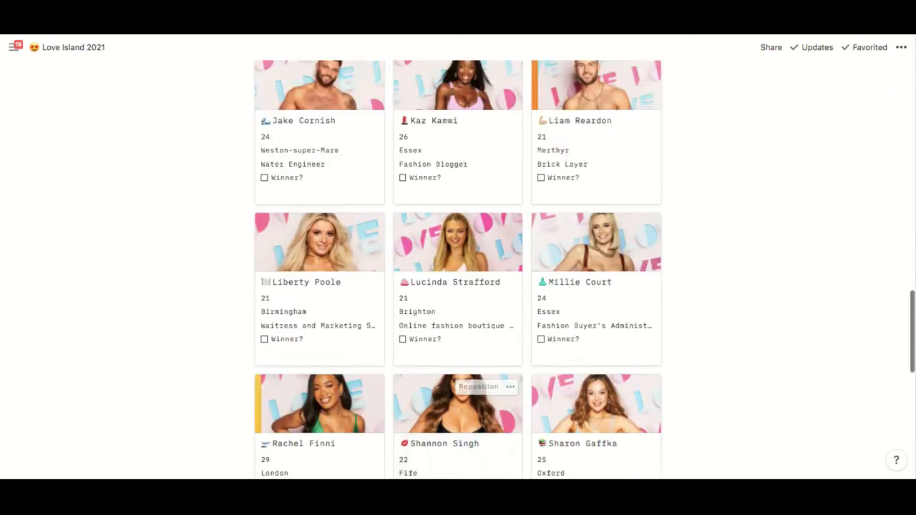
scroll(458, 236, up, 1)
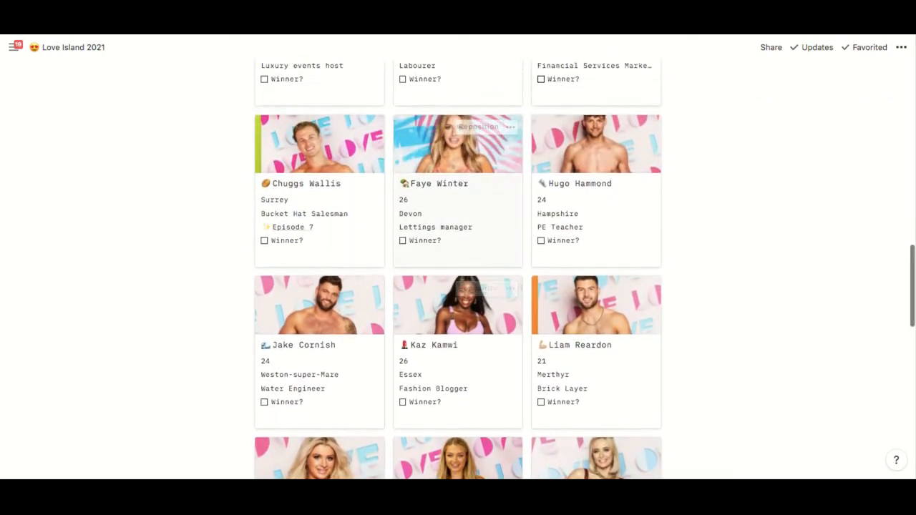
- Check the Entered and Dumped? properties on the page of the contestant dumped in Episode 7
click(319, 207)
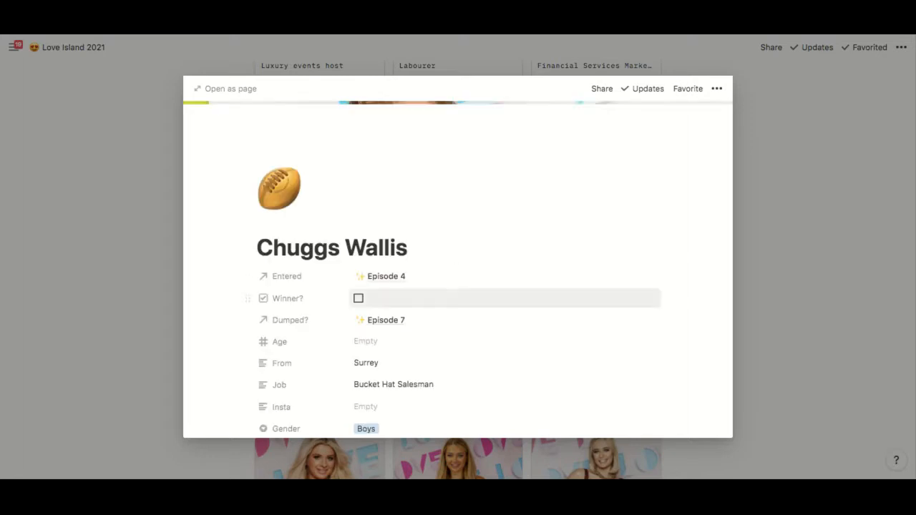
scroll(458, 267, down, 2)
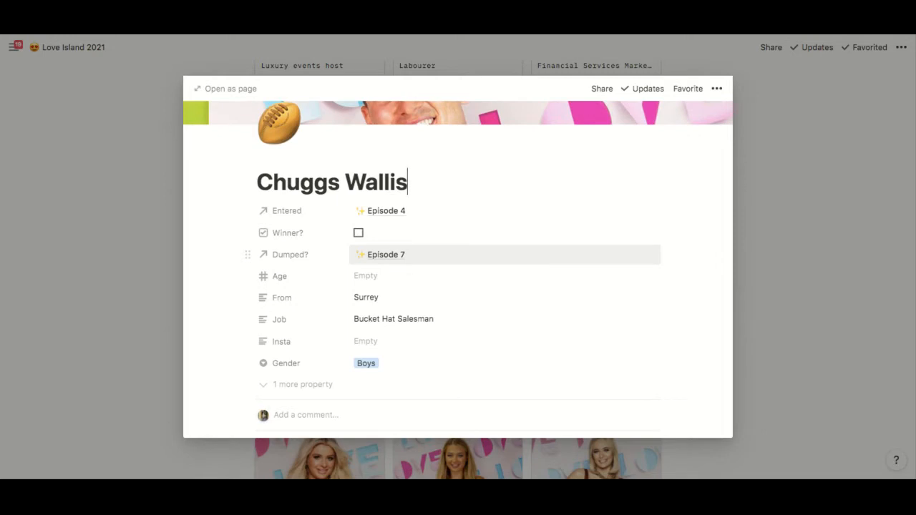
key(Escape)
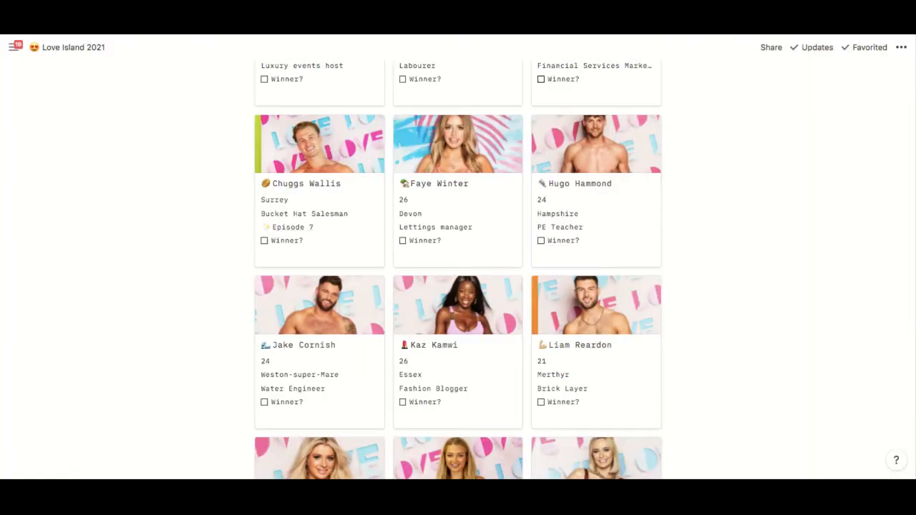
- Look at the hidden Dumped? and Updates properties on the Devon lettings manager's contestant page, then close it
click(458, 200)
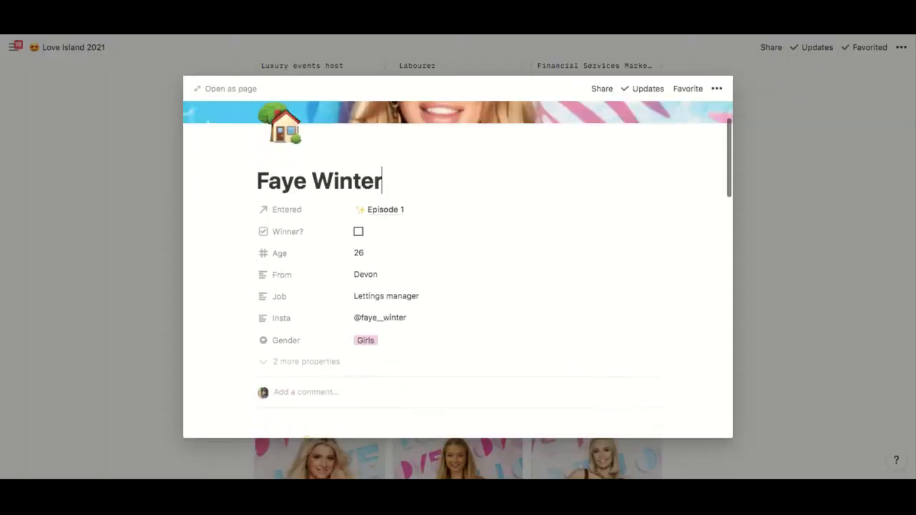
scroll(308, 306, down, 5)
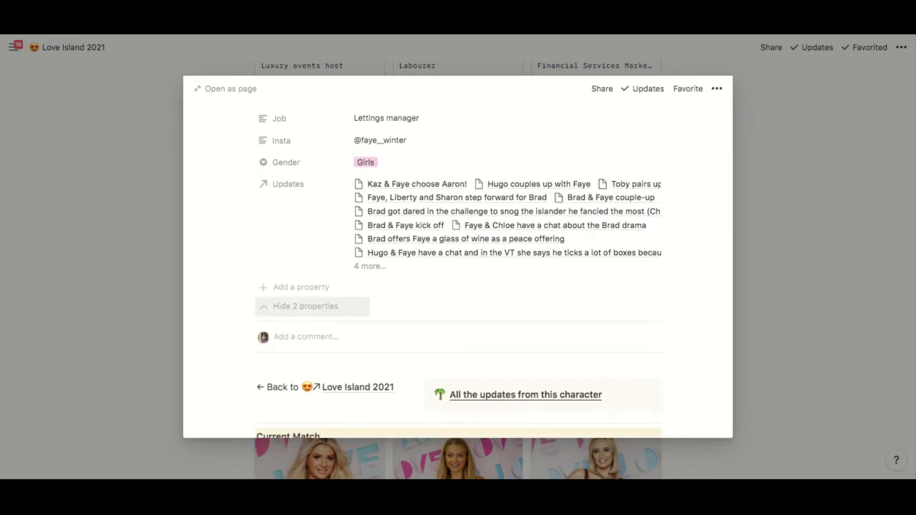
scroll(308, 305, up, 4)
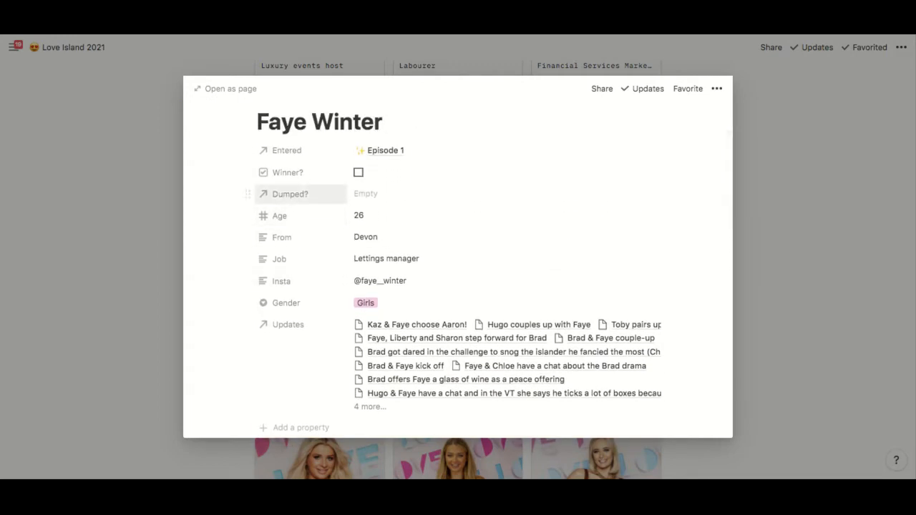
scroll(312, 336, down, 3)
click(305, 345)
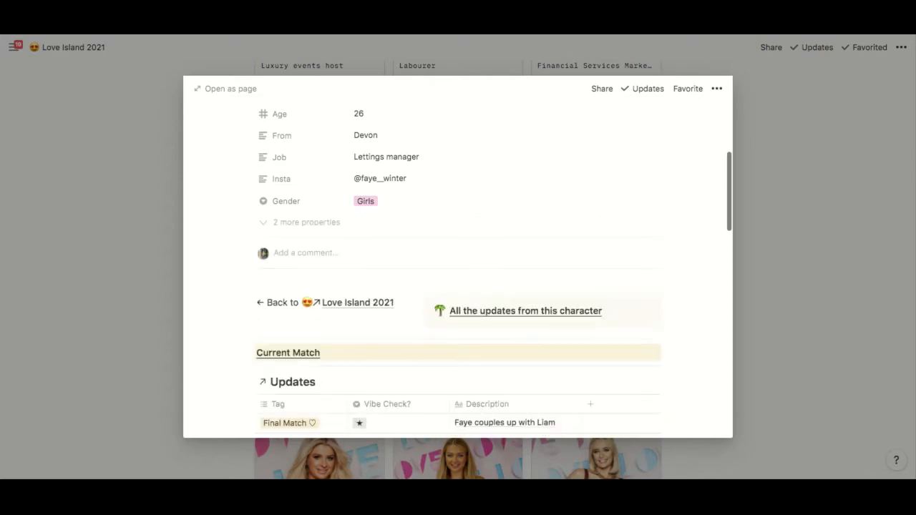
key(Escape)
- Switch the Contestants database to the Active Contestants view and look through the remaining contestants
scroll(458, 272, up, 6)
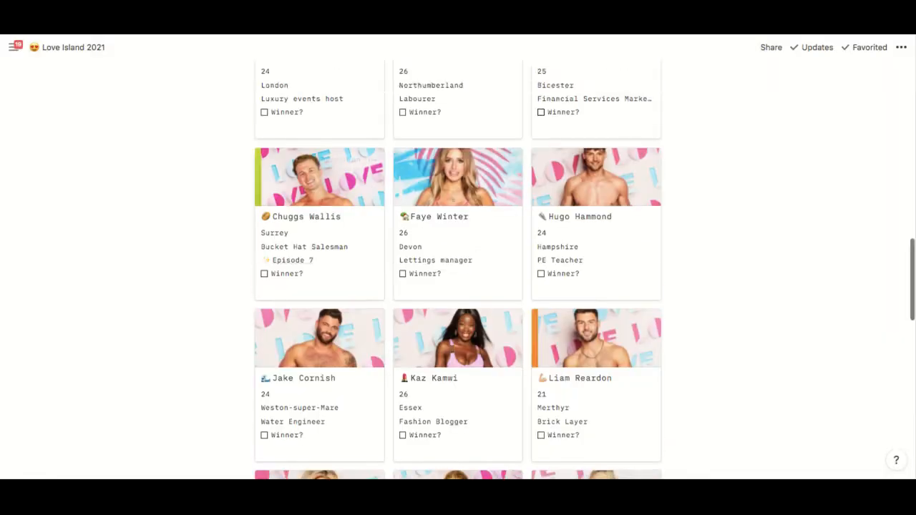
click(390, 401)
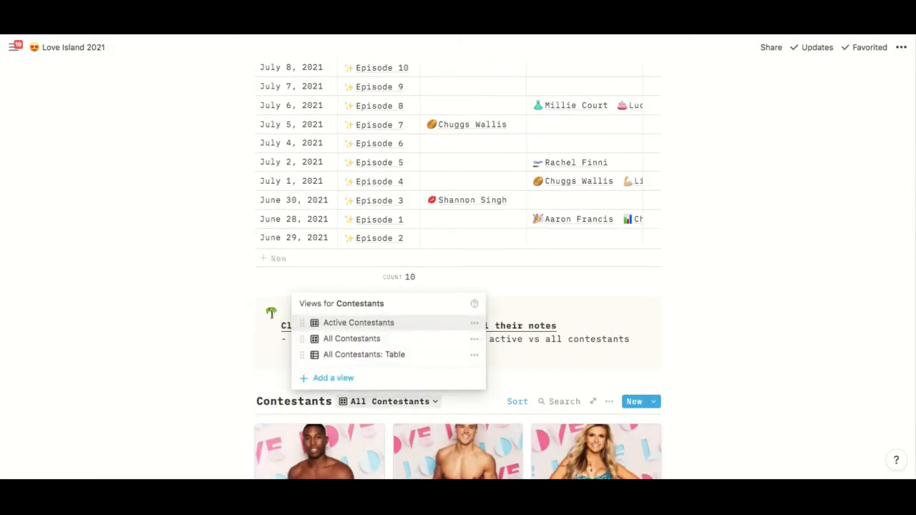
click(358, 322)
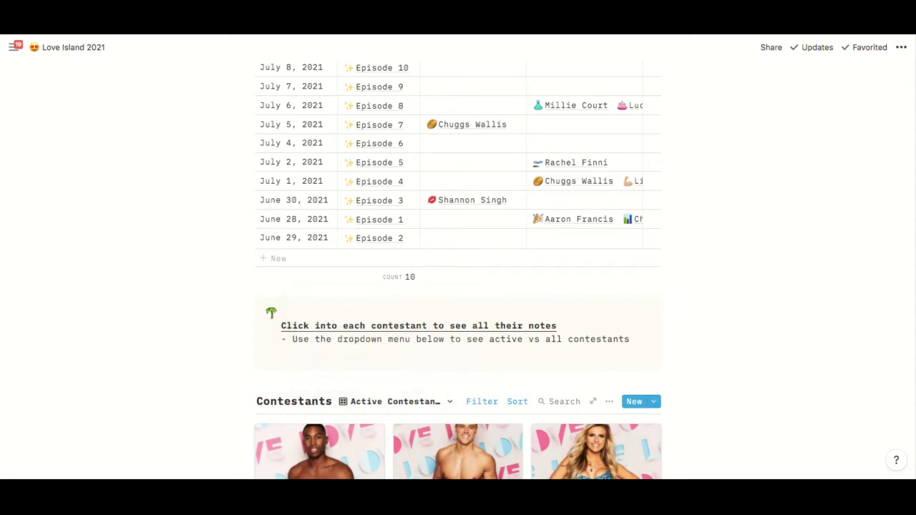
scroll(458, 272, down, 12)
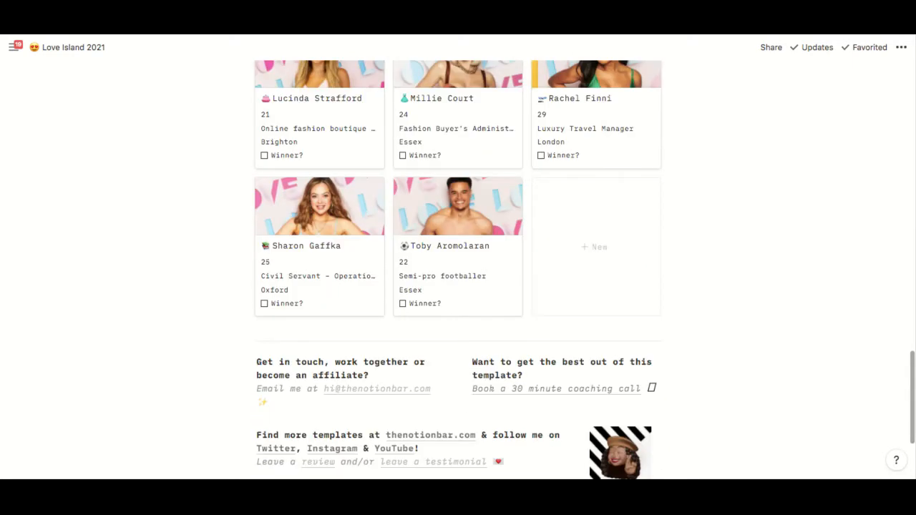
scroll(458, 272, down, 3)
- Reorder the saved views of the Episodes table so that All comes before Default view
scroll(457, 272, up, 15)
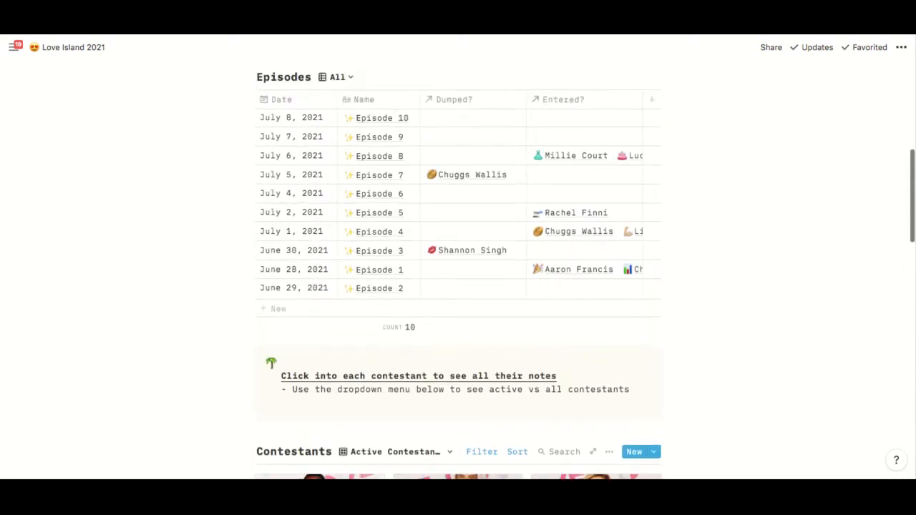
scroll(458, 272, up, 3)
scroll(458, 272, up, 1)
scroll(458, 272, down, 1)
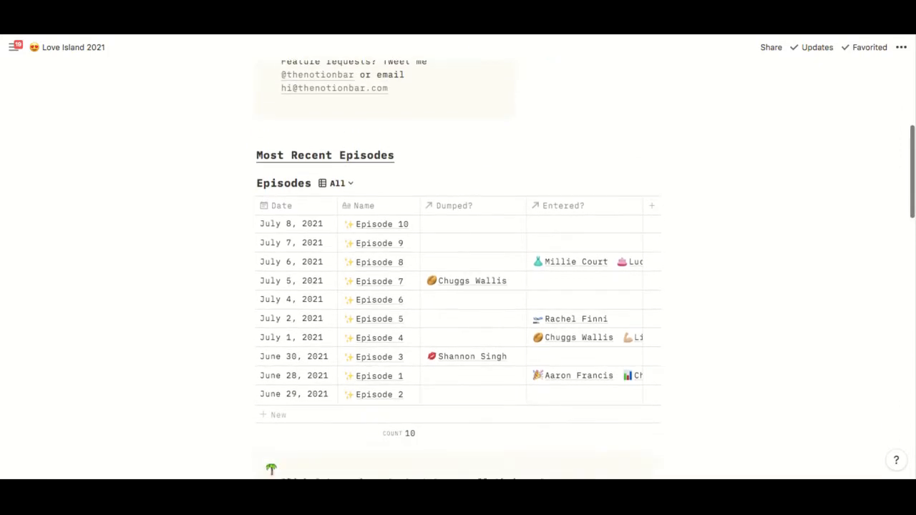
scroll(458, 272, down, 3)
scroll(458, 272, up, 2)
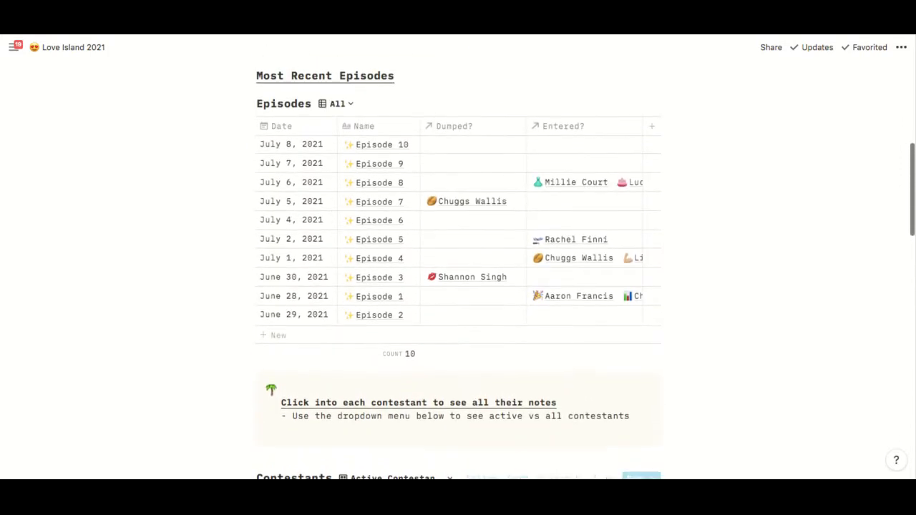
scroll(386, 270, up, 2)
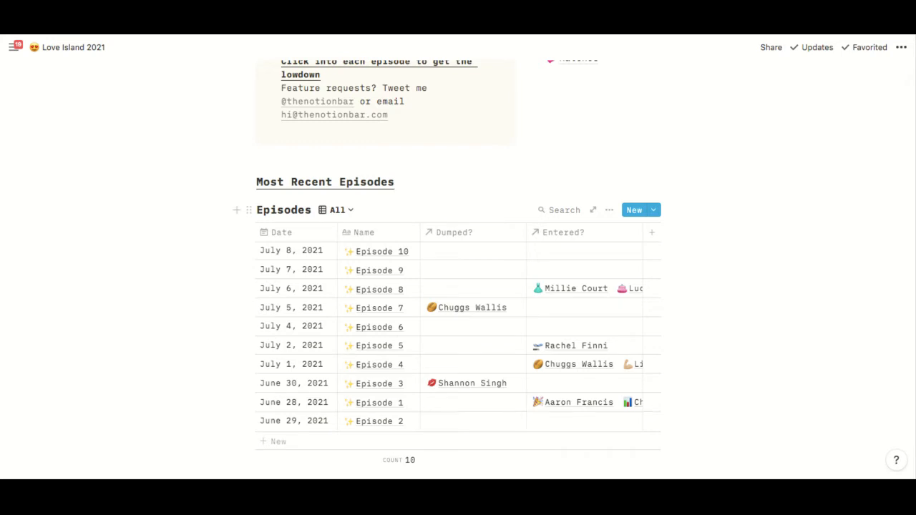
click(337, 209)
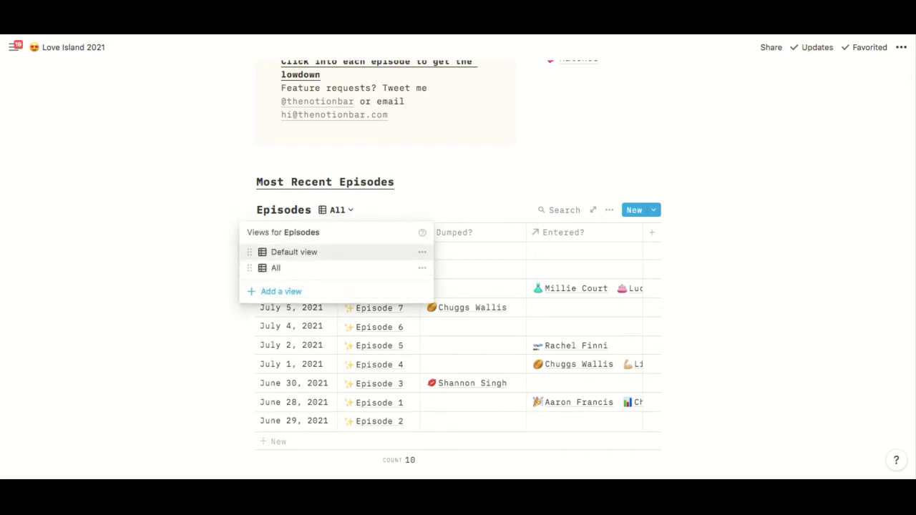
drag(249, 267, 249, 252)
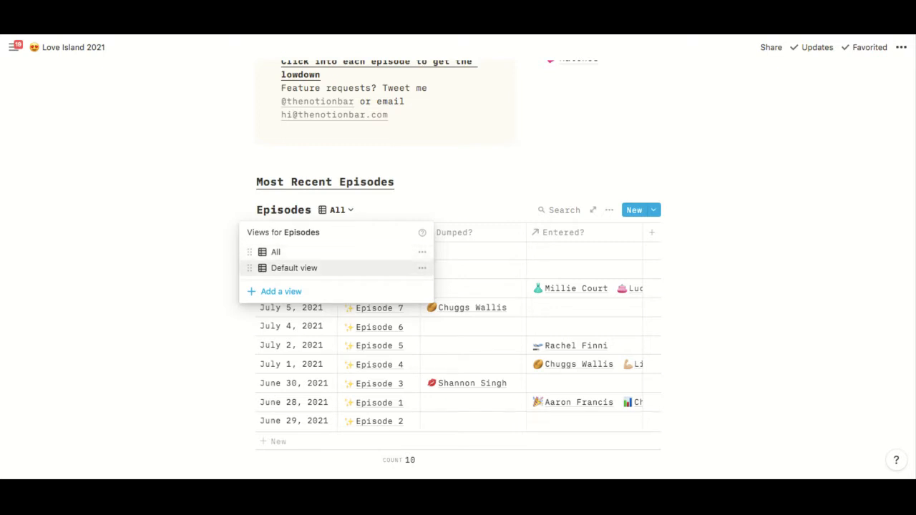
- Switch the Episodes table to Default view and look through the entered and dumped contestants per episode
click(294, 267)
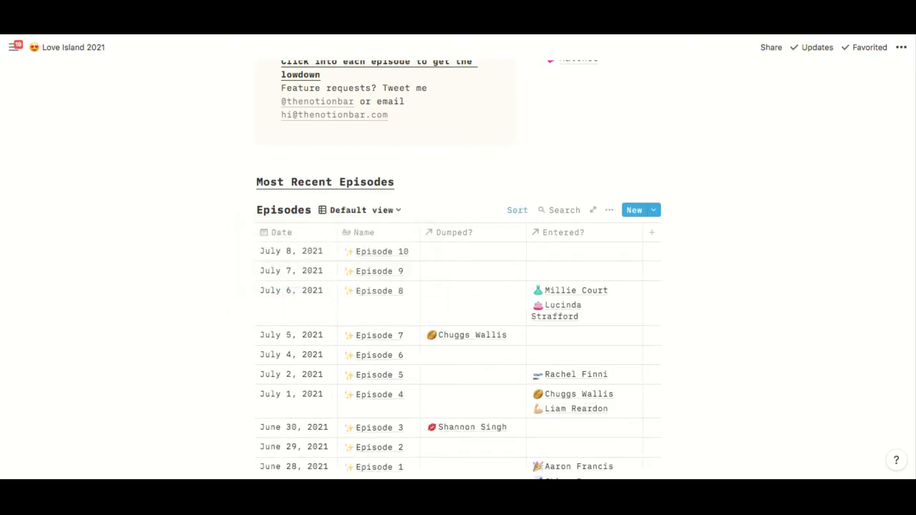
scroll(458, 286, down, 3)
scroll(458, 286, down, 5)
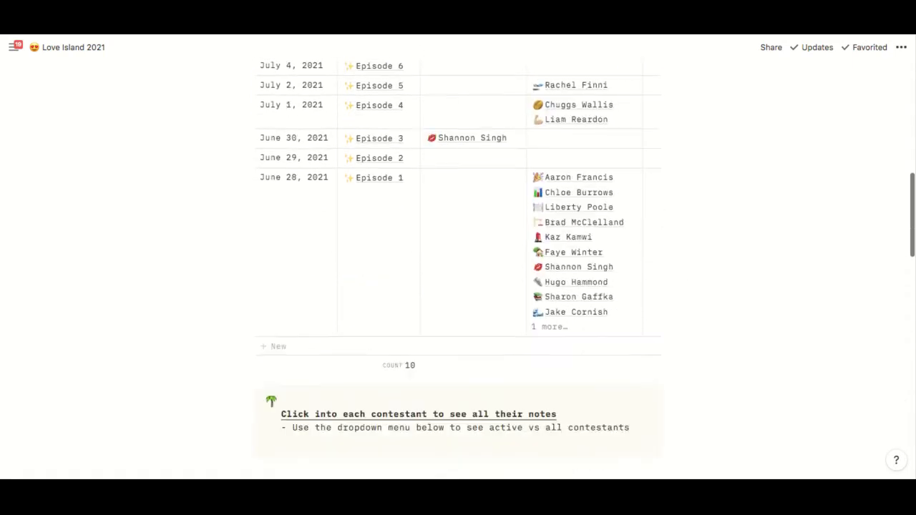
scroll(458, 286, up, 4)
scroll(458, 286, up, 3)
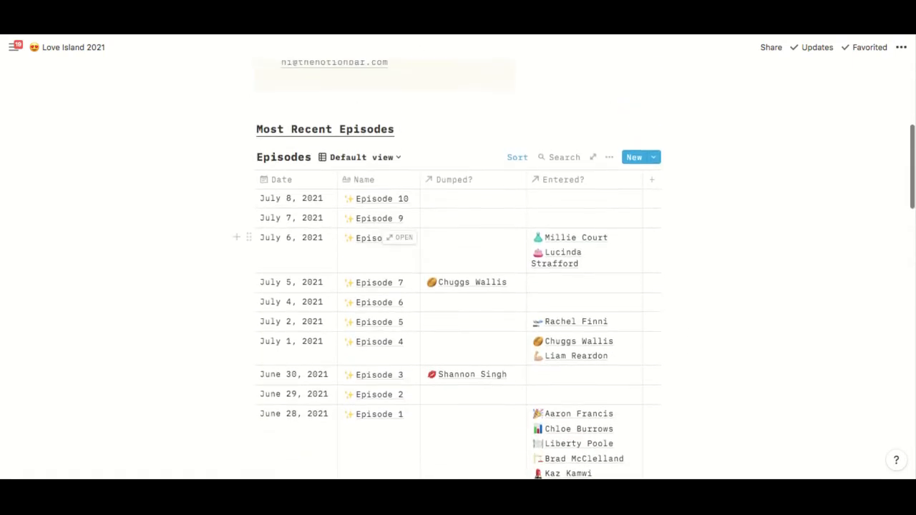
- Compare the Episodes table's All view with its Default view, ending on Default view
click(362, 157)
click(299, 198)
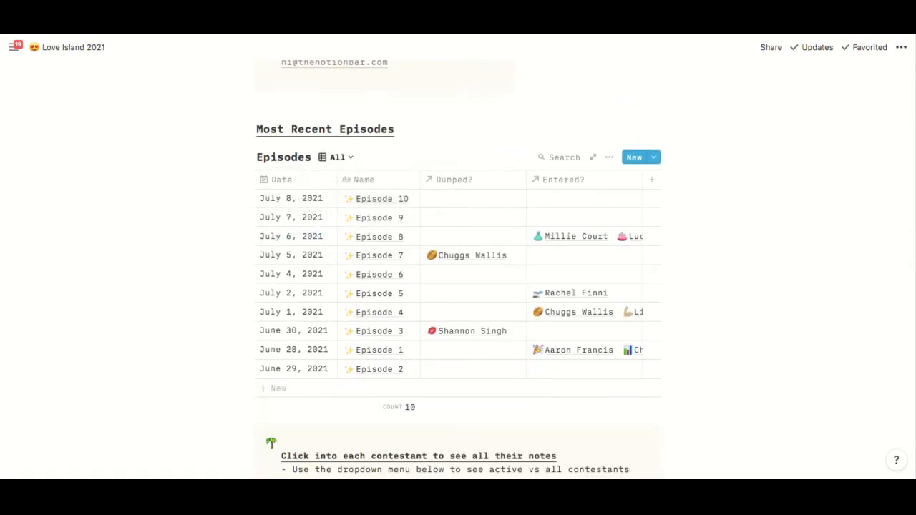
click(337, 157)
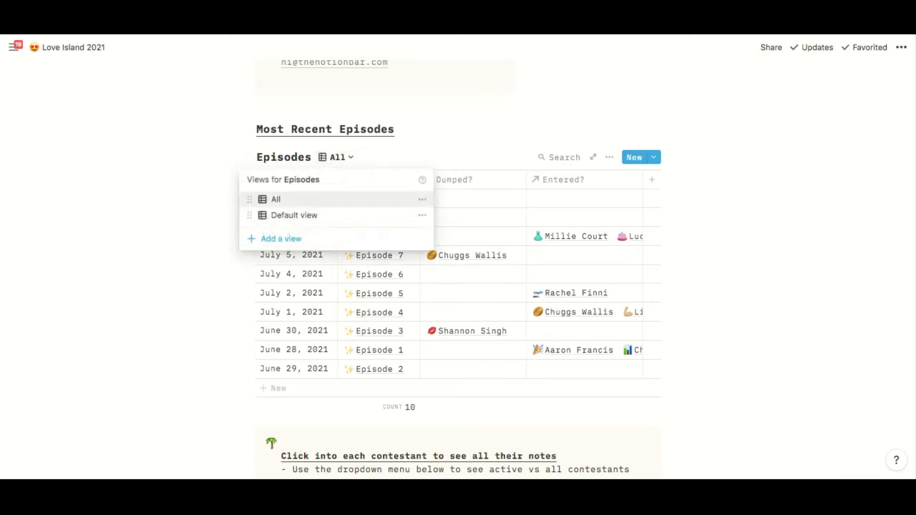
click(293, 215)
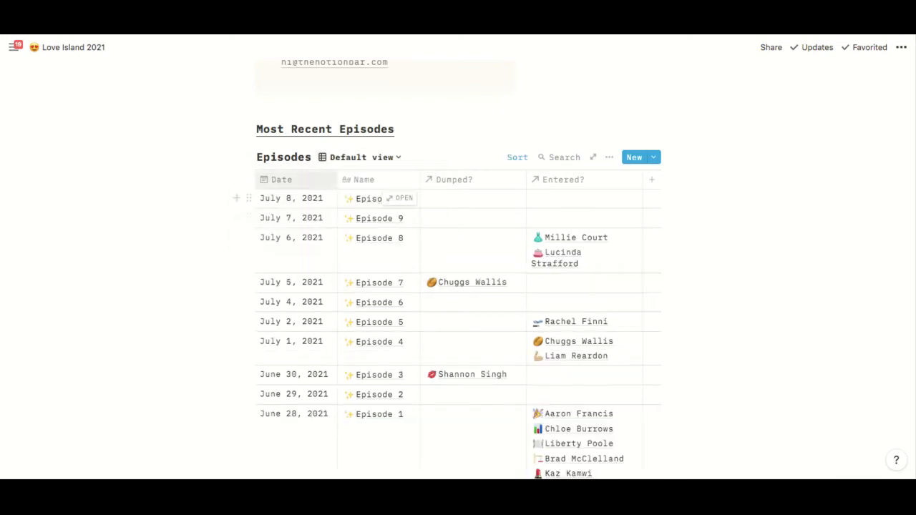
- Move Default view ahead of All in the Episodes table's saved views and delete the All view
click(360, 156)
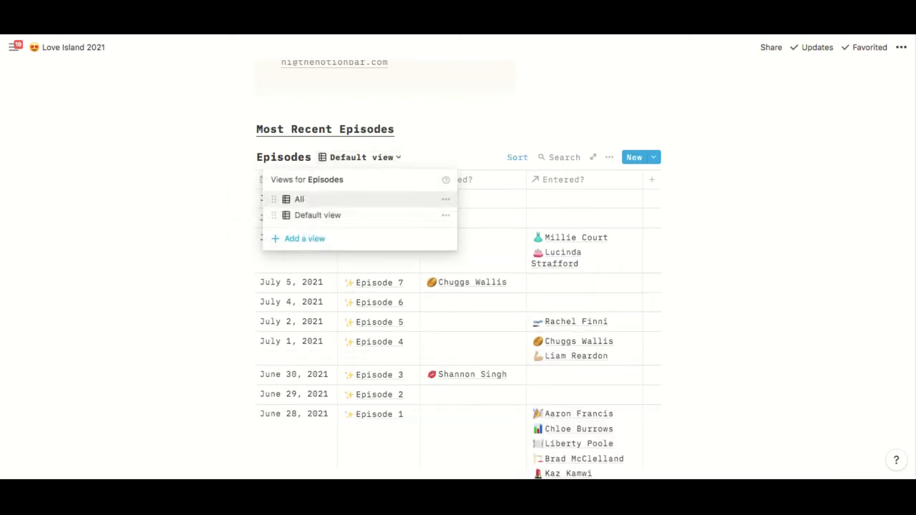
drag(273, 216, 273, 200)
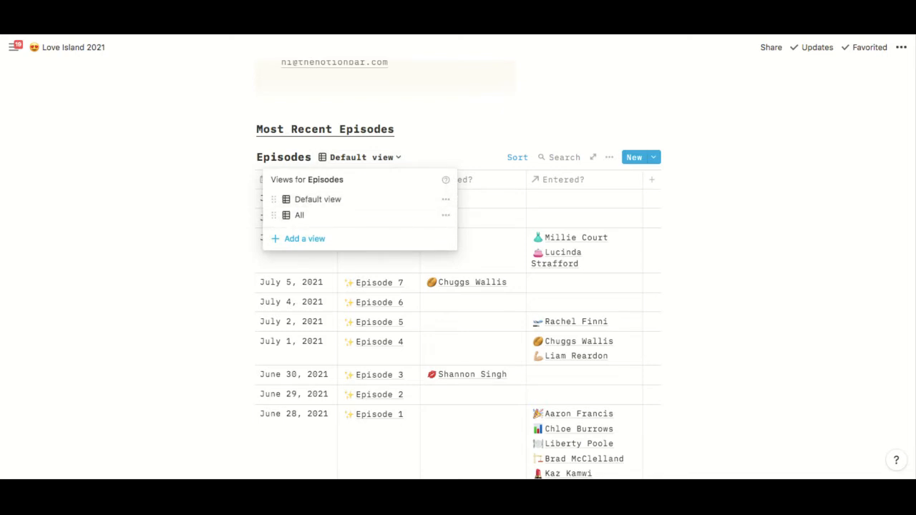
click(445, 199)
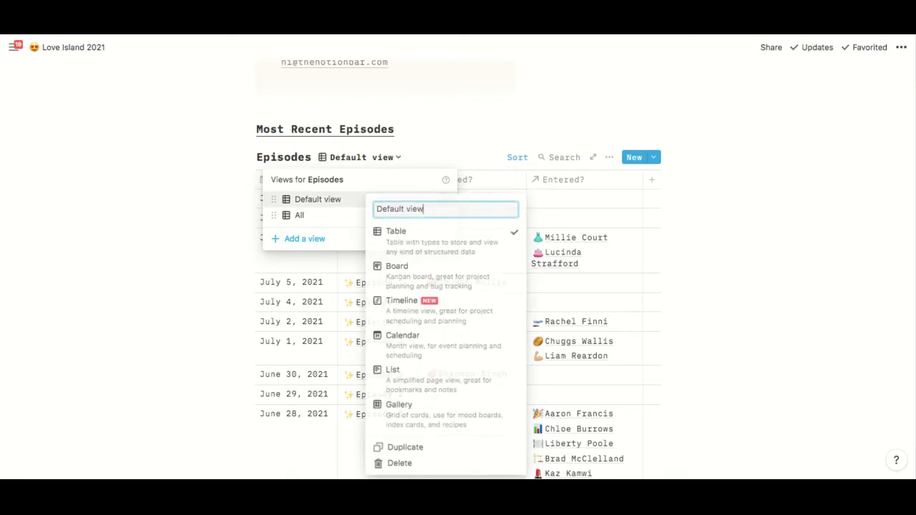
click(445, 215)
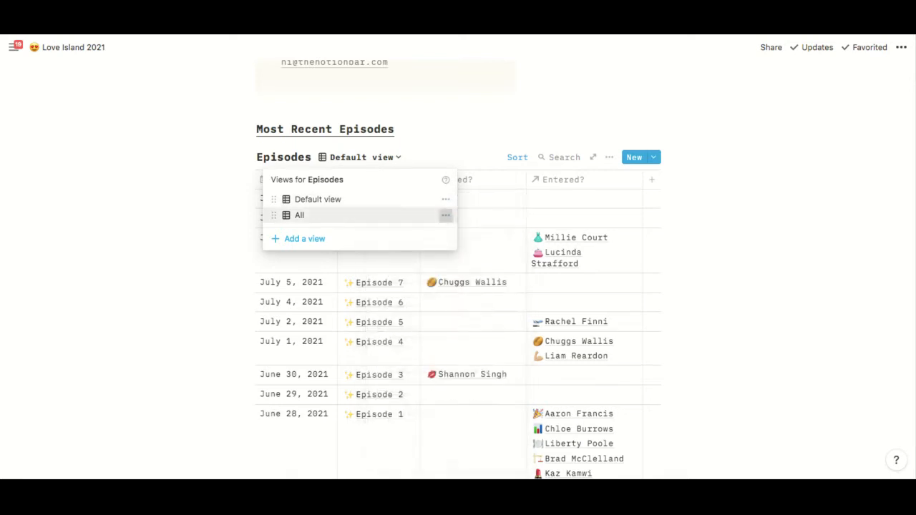
click(446, 215)
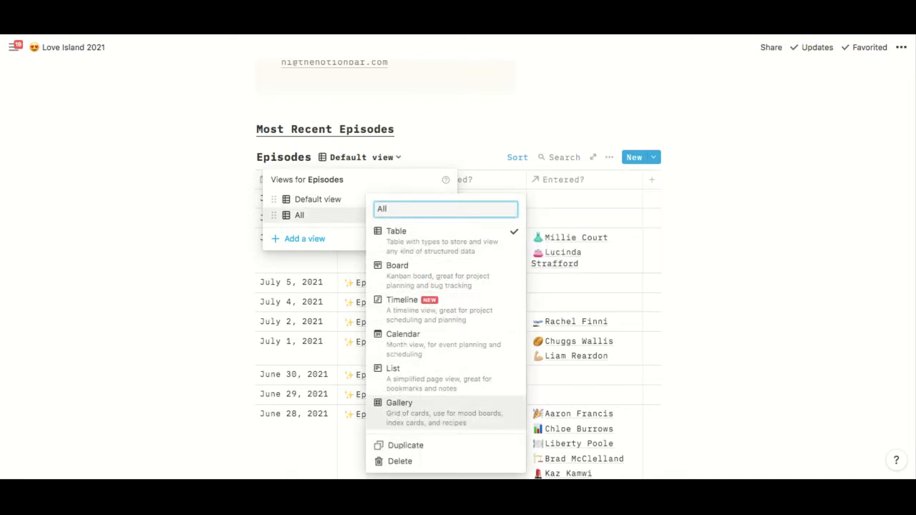
click(399, 461)
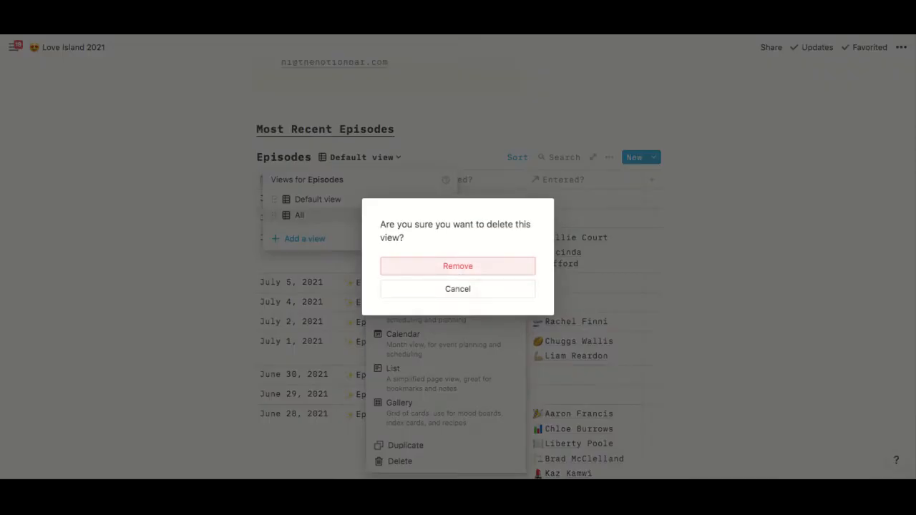
click(458, 264)
- Add a filter on the Date property to the Episodes table's Default view
scroll(458, 272, down, 7)
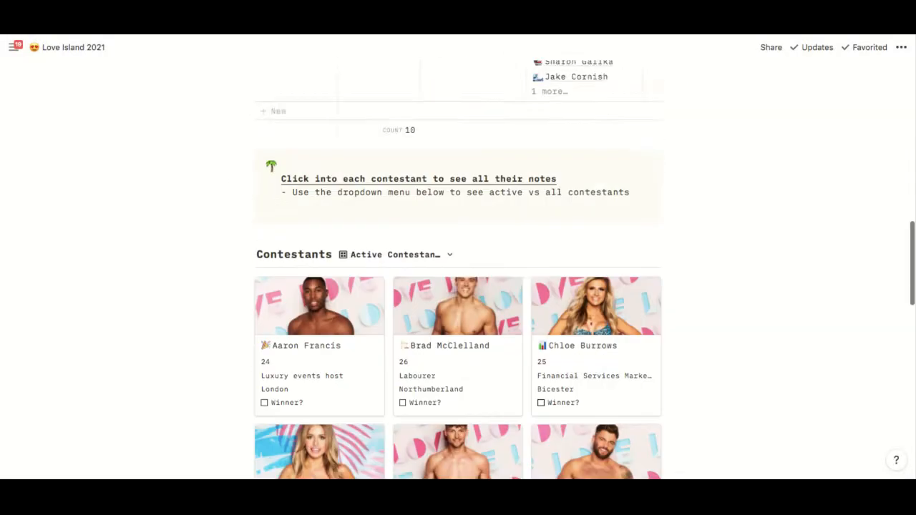
scroll(457, 272, up, 5)
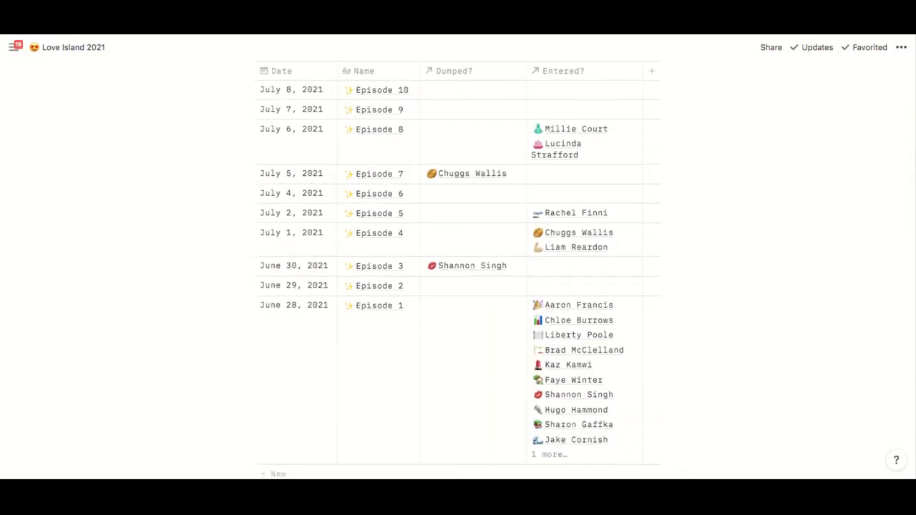
scroll(458, 272, up, 3)
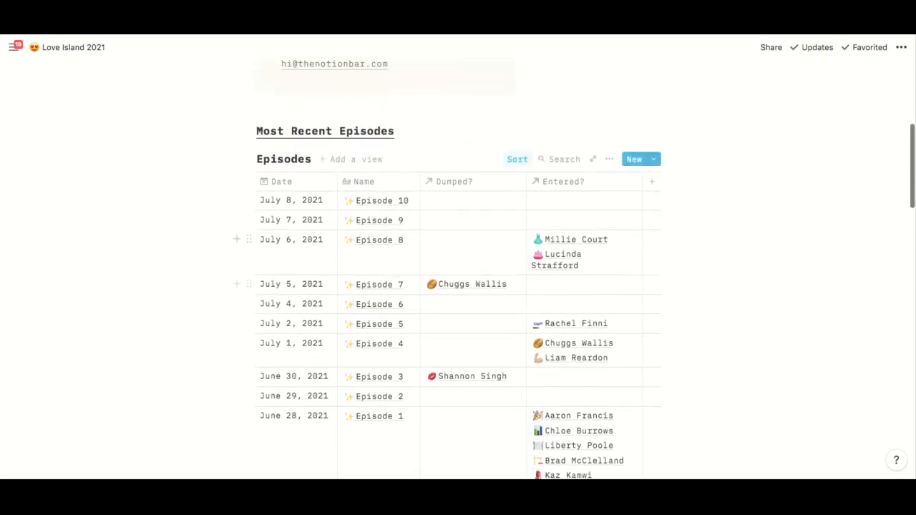
click(609, 159)
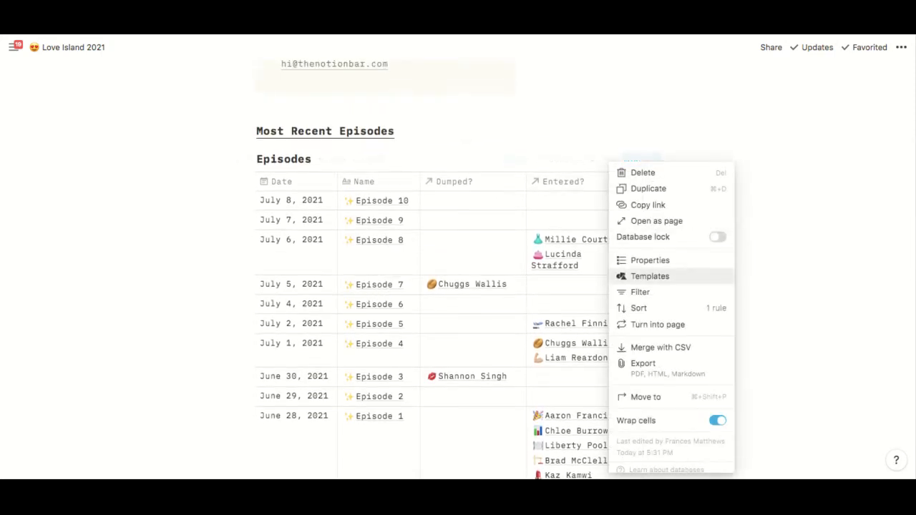
click(640, 292)
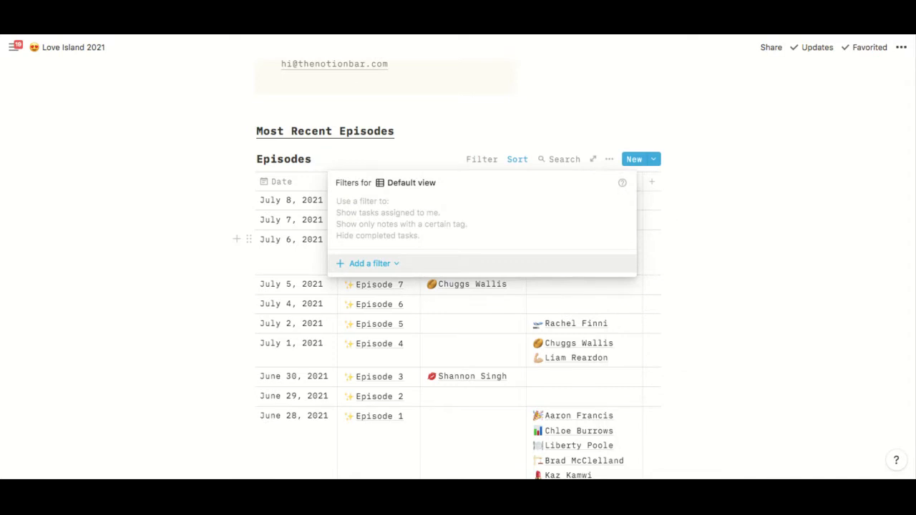
click(369, 263)
click(369, 284)
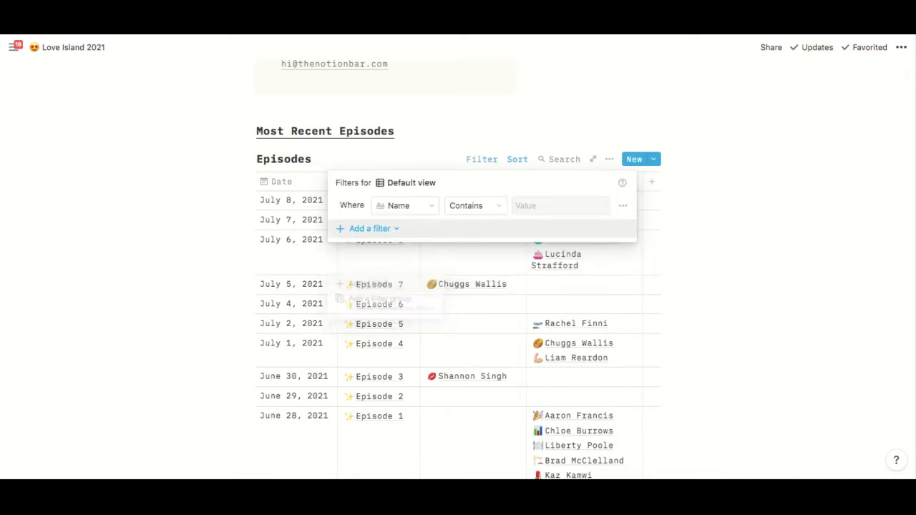
click(404, 206)
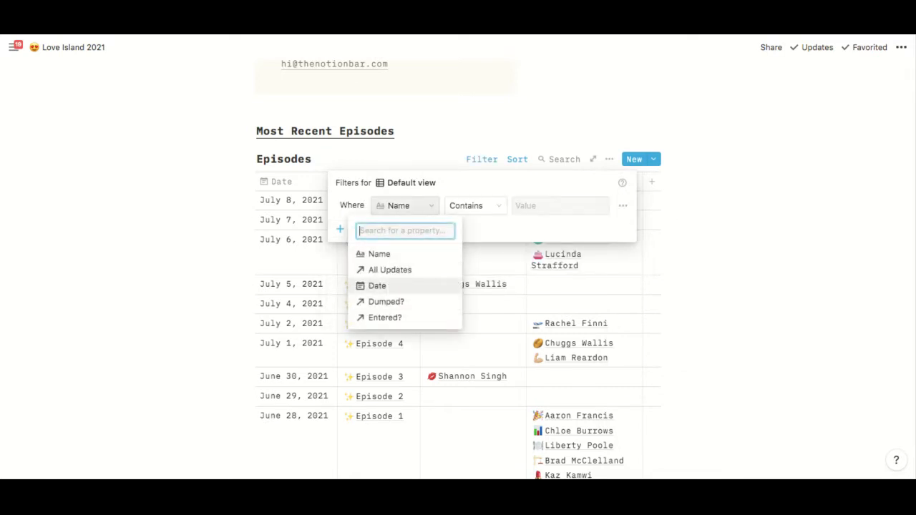
click(386, 286)
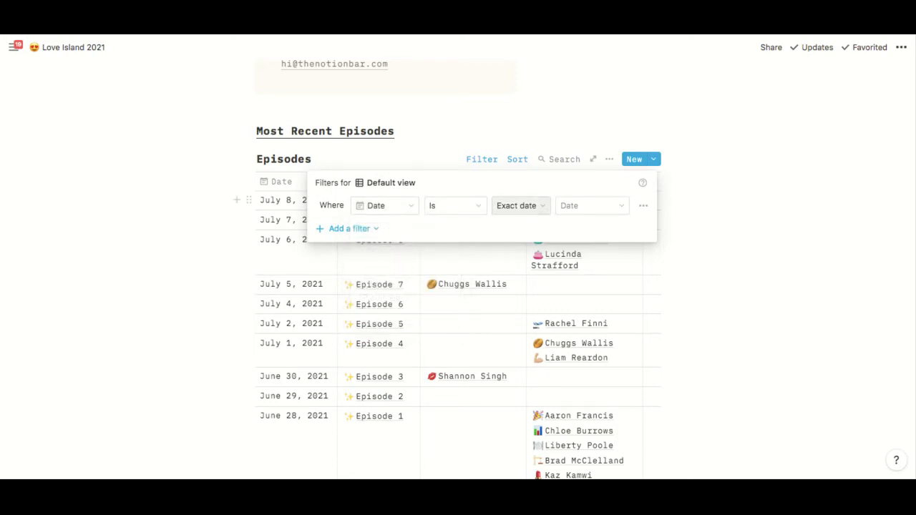
- Set the Episodes date filter's condition to Is within The past week
click(455, 205)
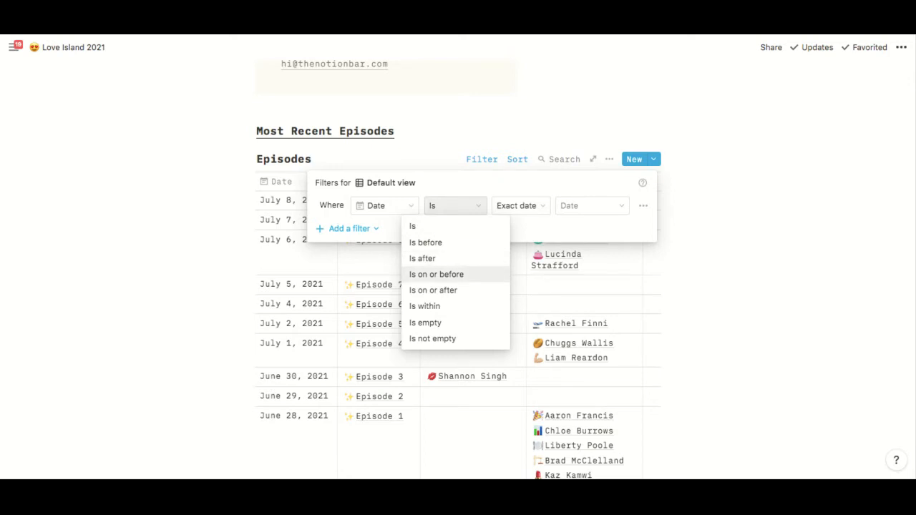
click(427, 306)
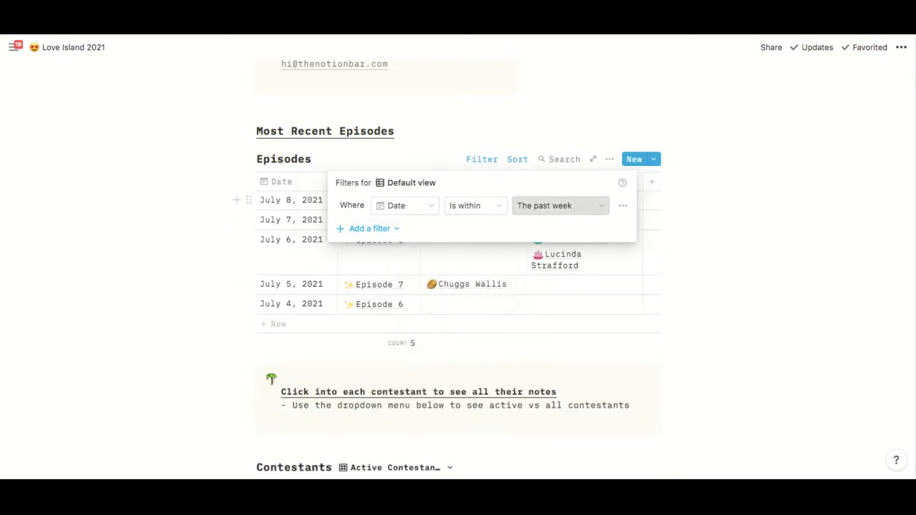
click(558, 205)
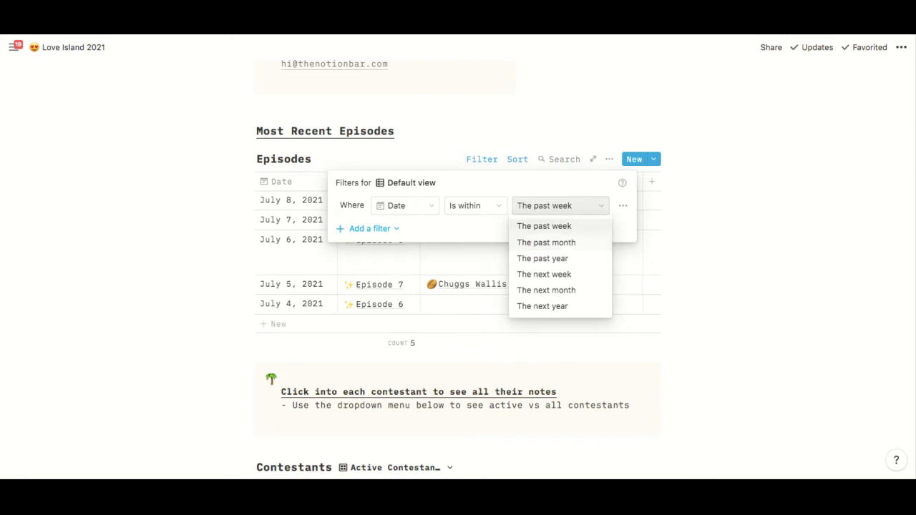
click(559, 205)
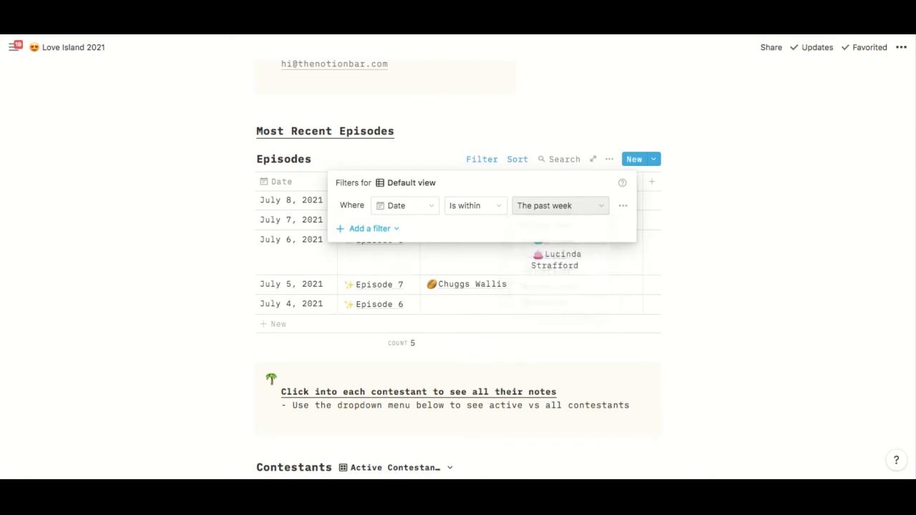
click(428, 132)
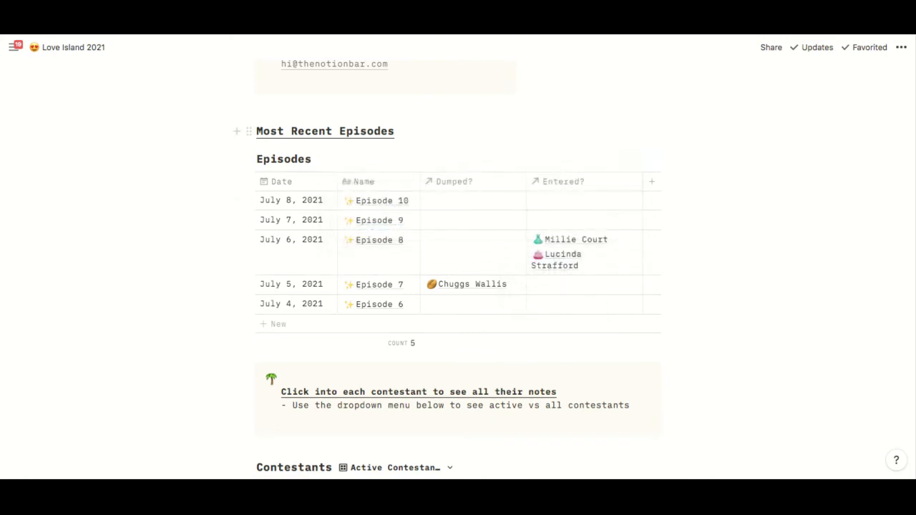
- Start a text line under the Most Recent Episodes heading with the words "Check out"
scroll(386, 220, up, 3)
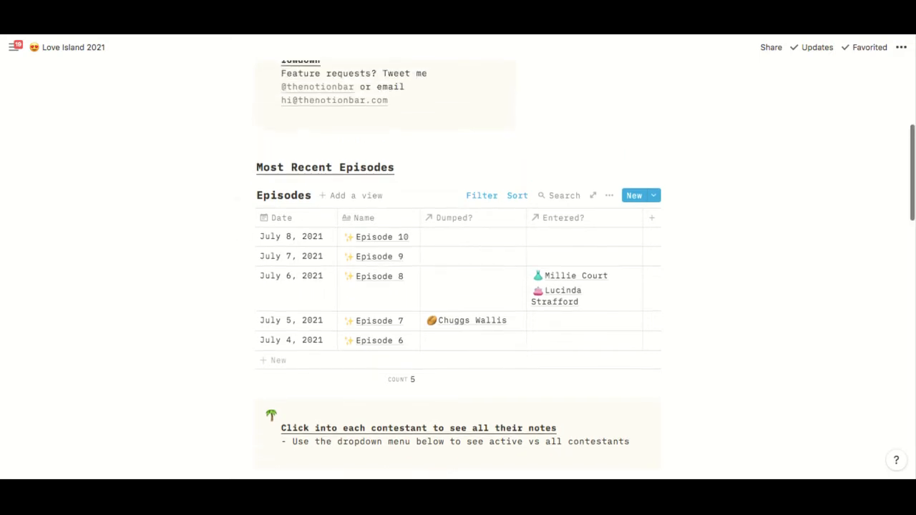
scroll(386, 215, up, 1)
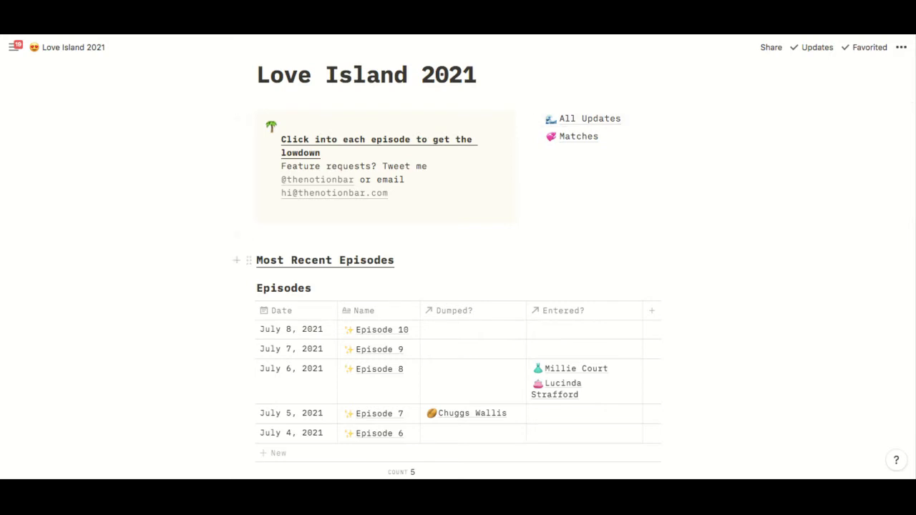
key(Return)
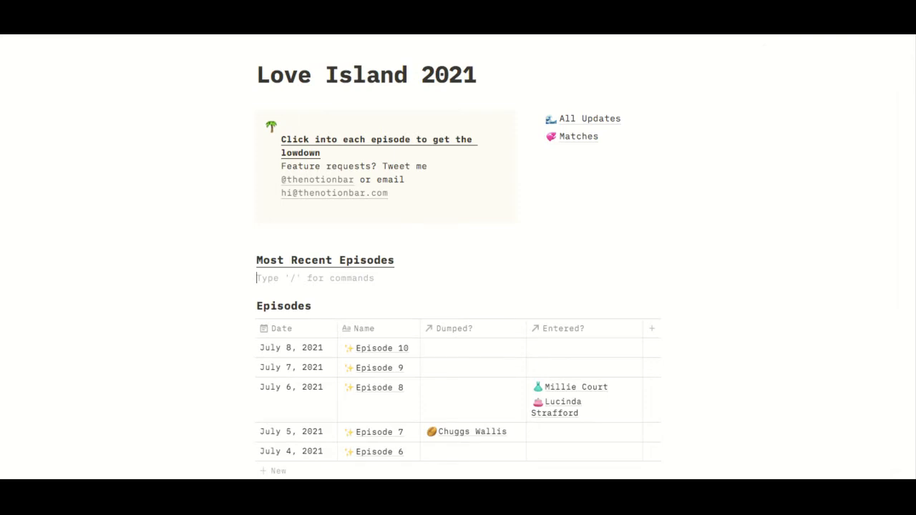
text(Want to see )
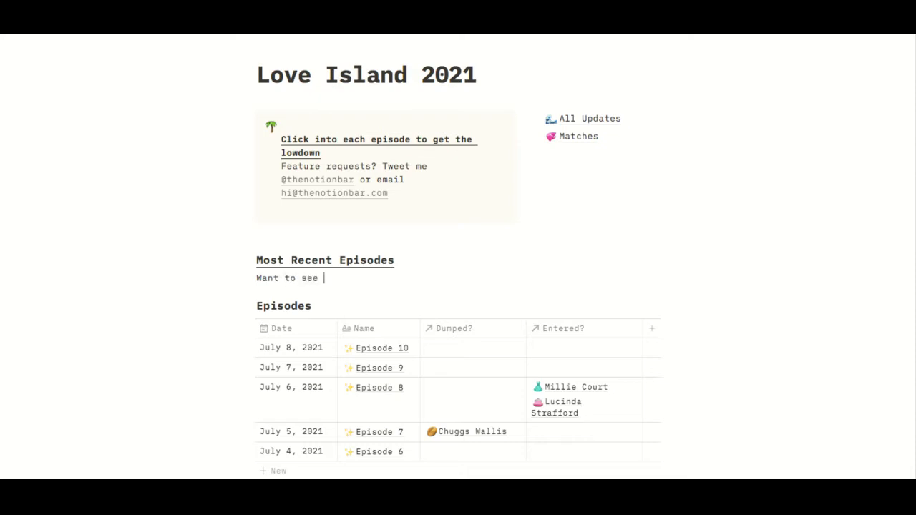
text(all)
drag(347, 280, 255, 279)
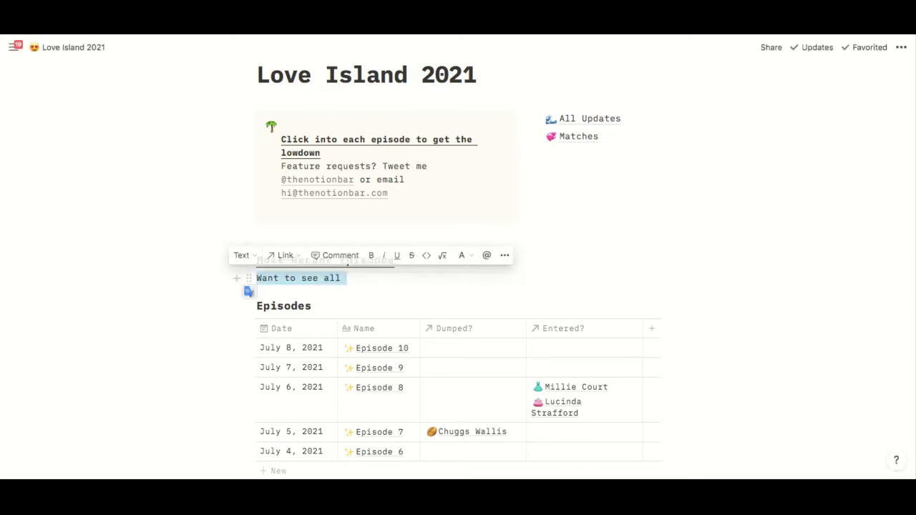
text(Check out)
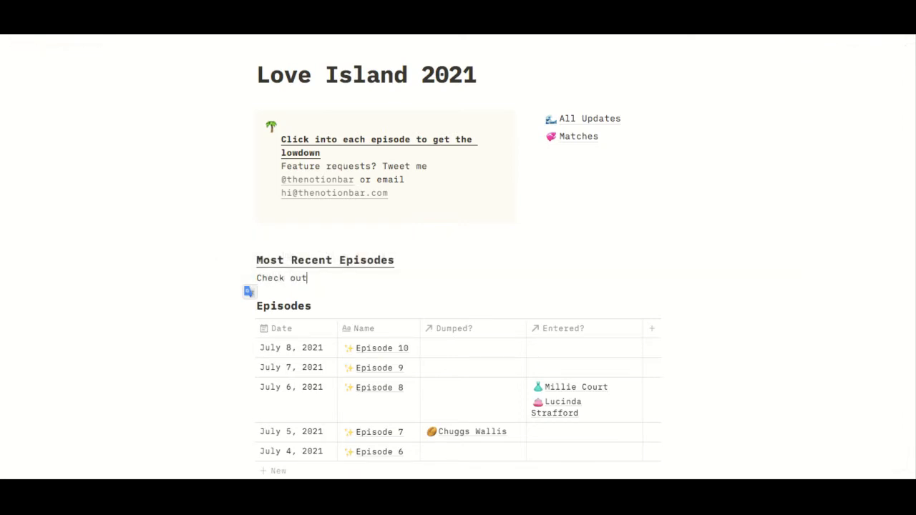
- Insert an inline mention of the All Updates page after "Check out"
text( @all)
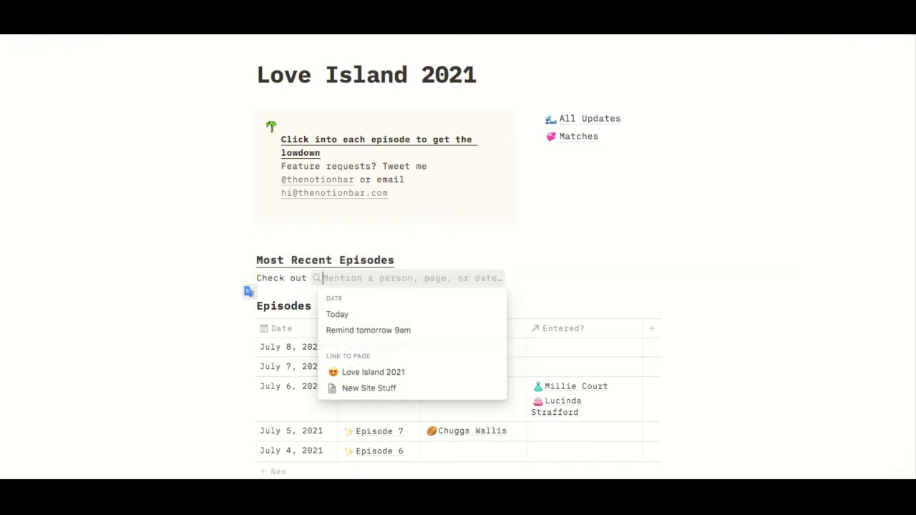
text(up)
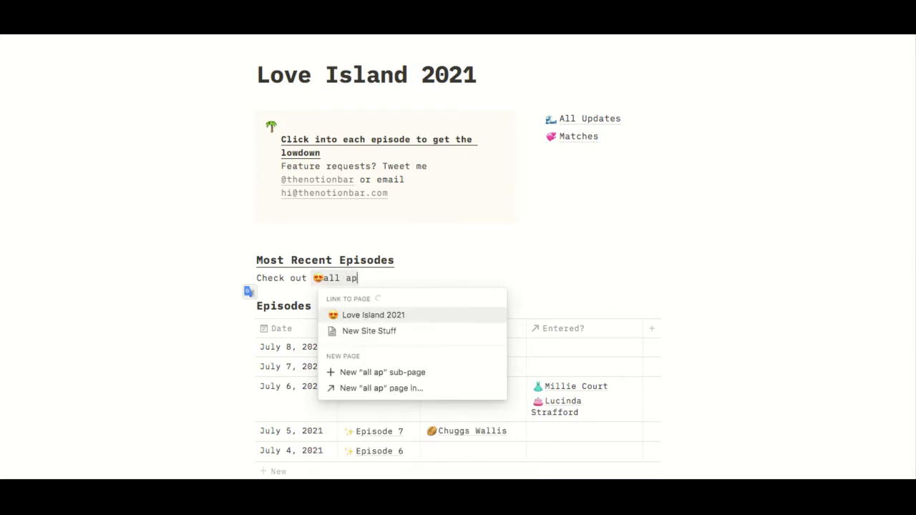
key(BackSpace)
key(BackSpace)
text(up)
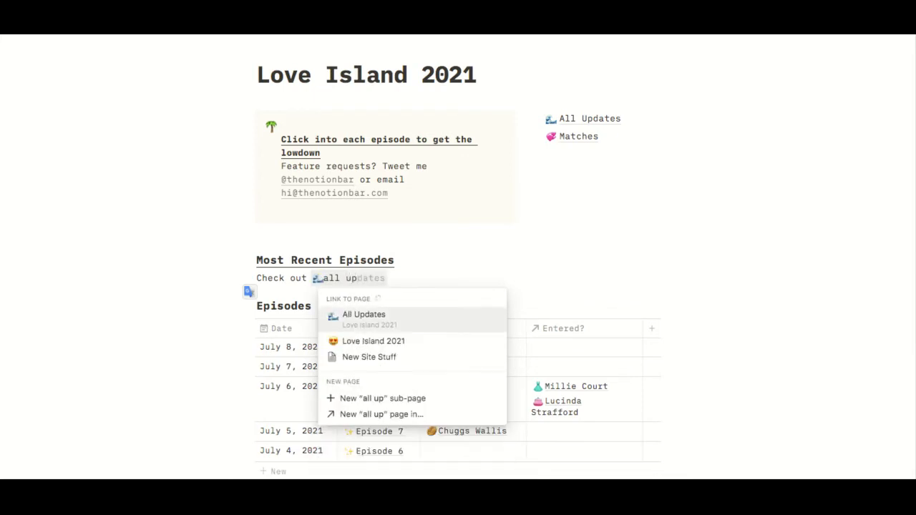
key(BackSpace)
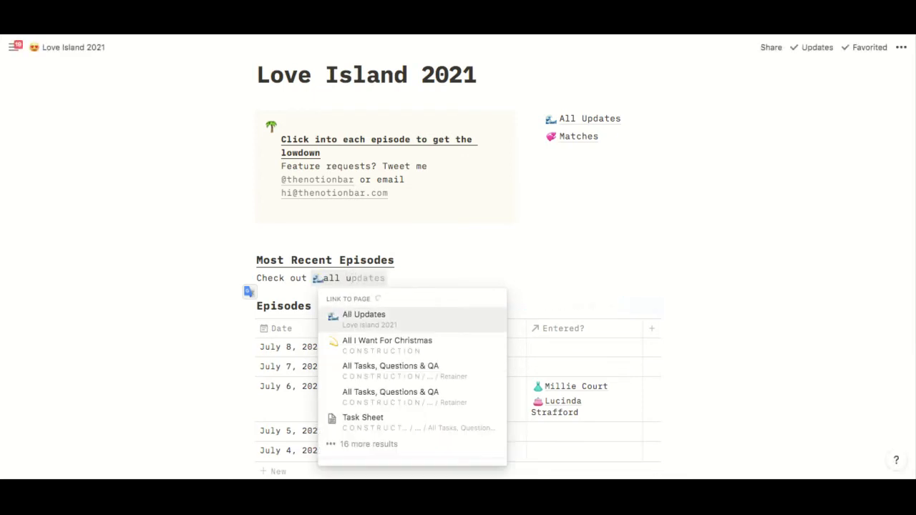
key(Return)
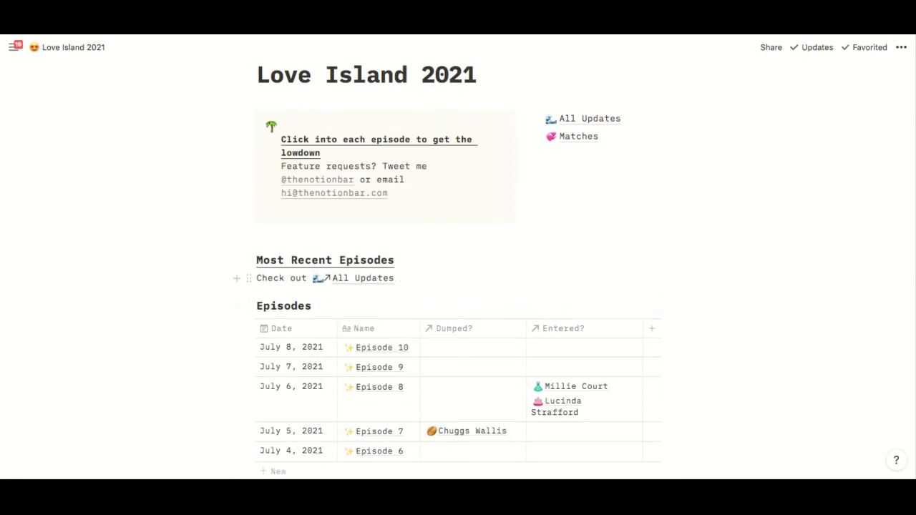
- Continue the line after the All Updates mention with "for information on the"
text(fo)
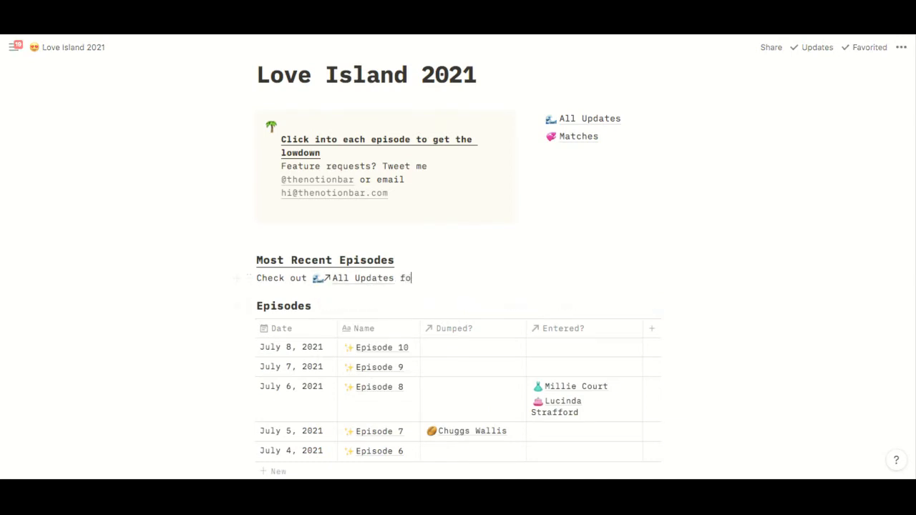
text(r more inform)
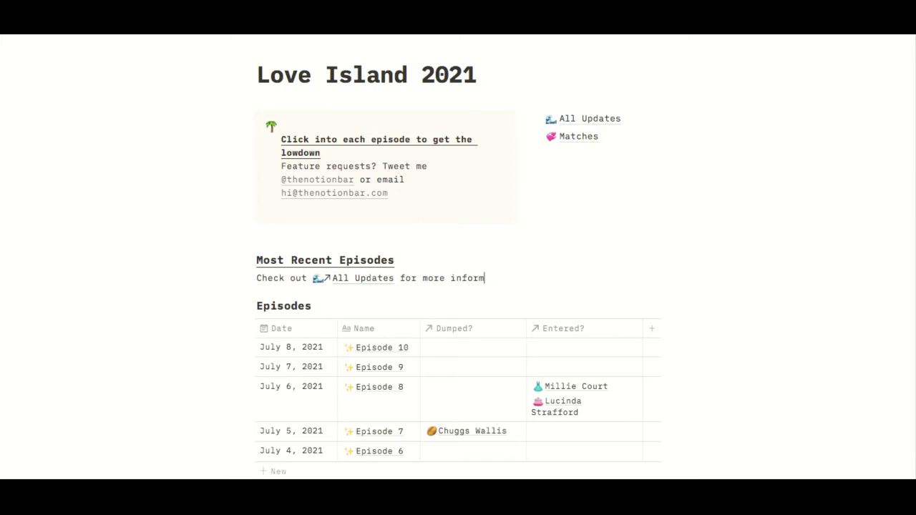
key(BackSpace)
key(BackSpace)
key(BackSpace)
key(BackSpace)
key(BackSpace)
key(BackSpace)
key(BackSpace)
key(BackSpace)
key(BackSpace)
key(BackSpace)
key(BackSpace)
text(information on the )
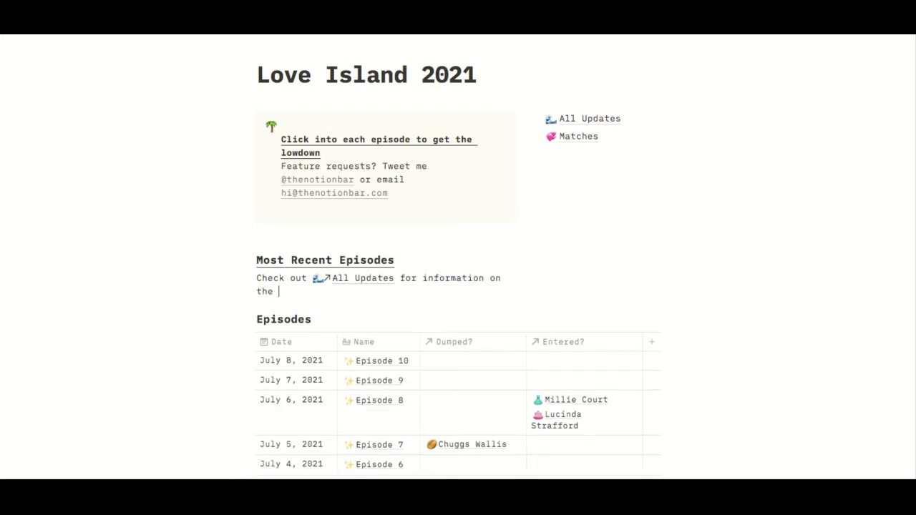
- Finish the line with "rest of the episodes" and move it out of the column to full width directly above the Episodes table
text(rest of the ei)
text(so)
key(BackSpace)
key(BackSpace)
key(BackSpace)
text(ep)
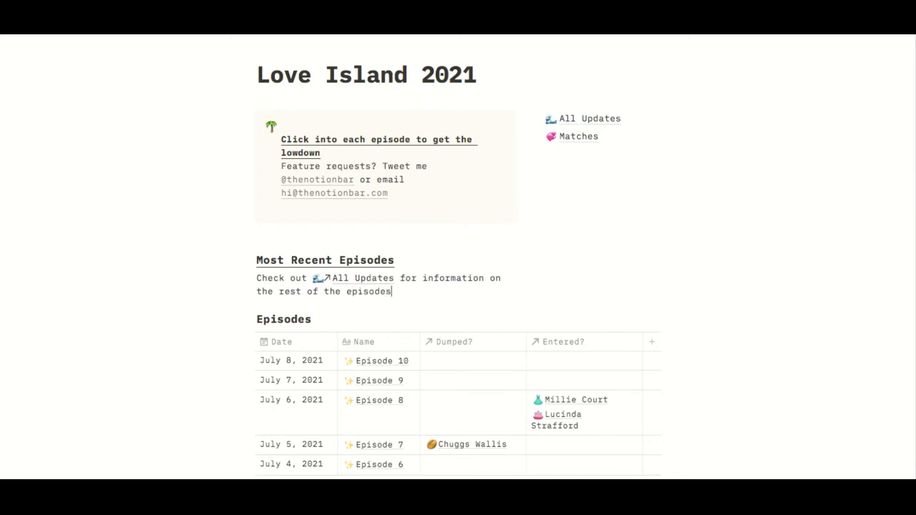
drag(248, 279, 269, 302)
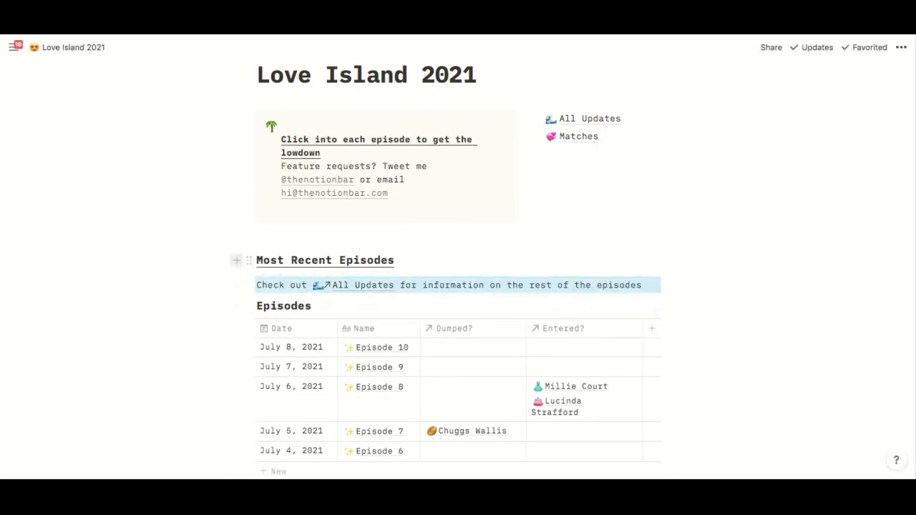
- Move the Most Recent Episodes heading directly above the "Check out All Updates" line and italicize that whole line
drag(249, 261, 267, 279)
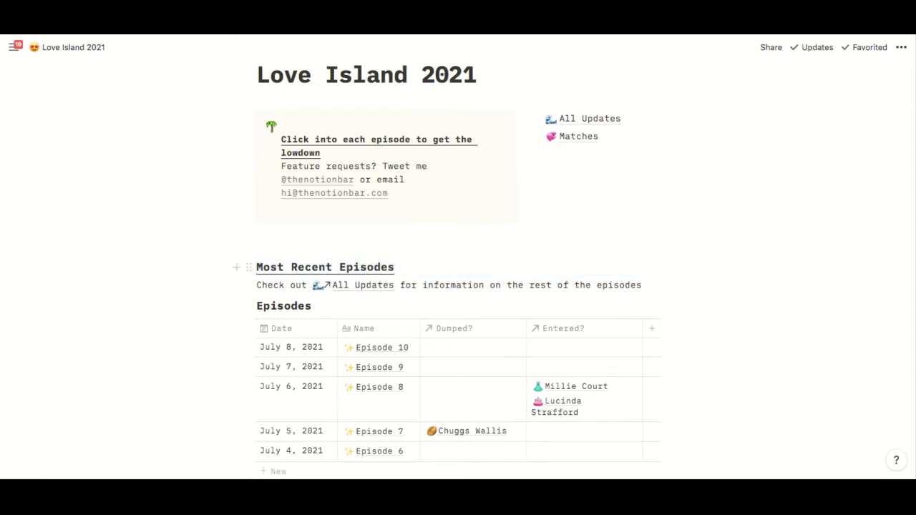
scroll(418, 274, down, 3)
scroll(417, 273, up, 2)
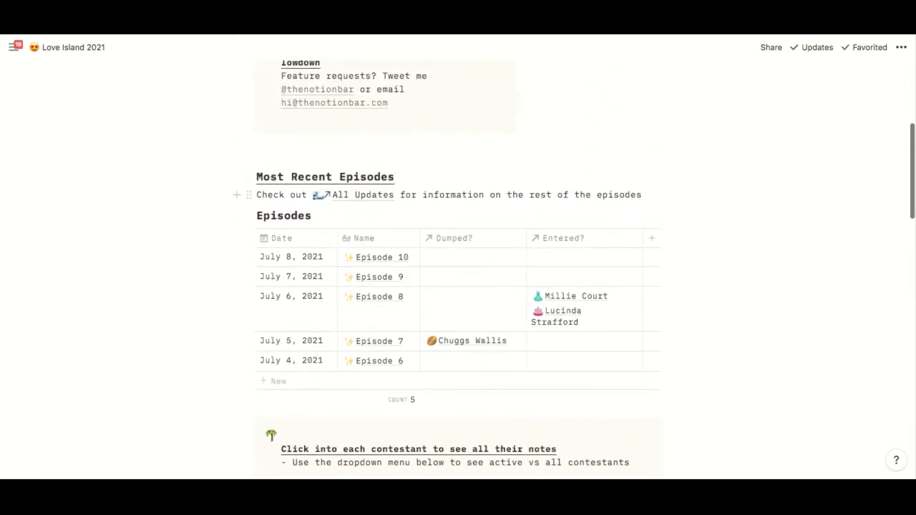
drag(641, 195, 395, 195)
drag(642, 194, 295, 194)
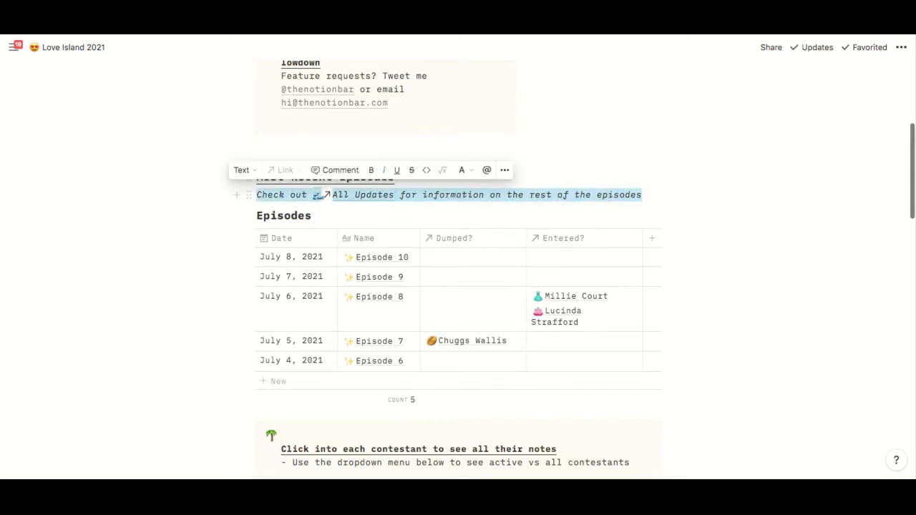
click(547, 195)
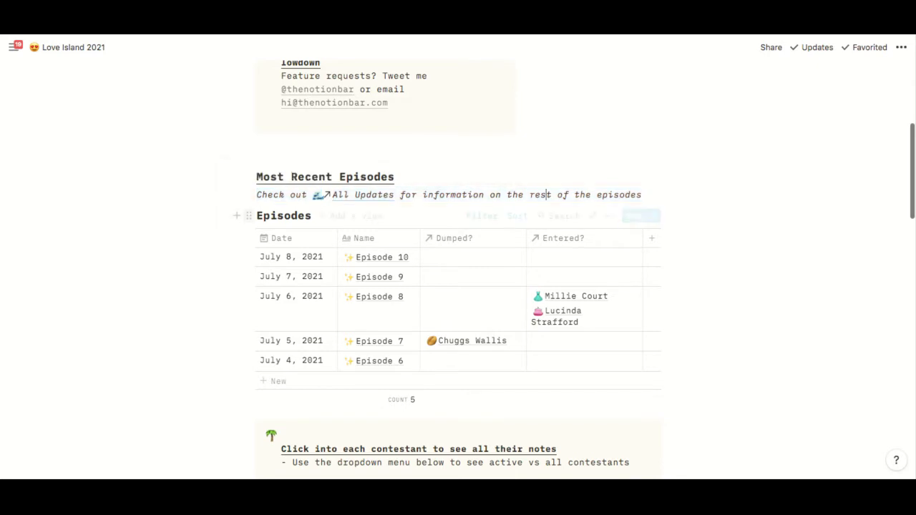
- Insert a divider between the italic "Check out All Updates" line and the Episodes table
click(236, 194)
key(Escape)
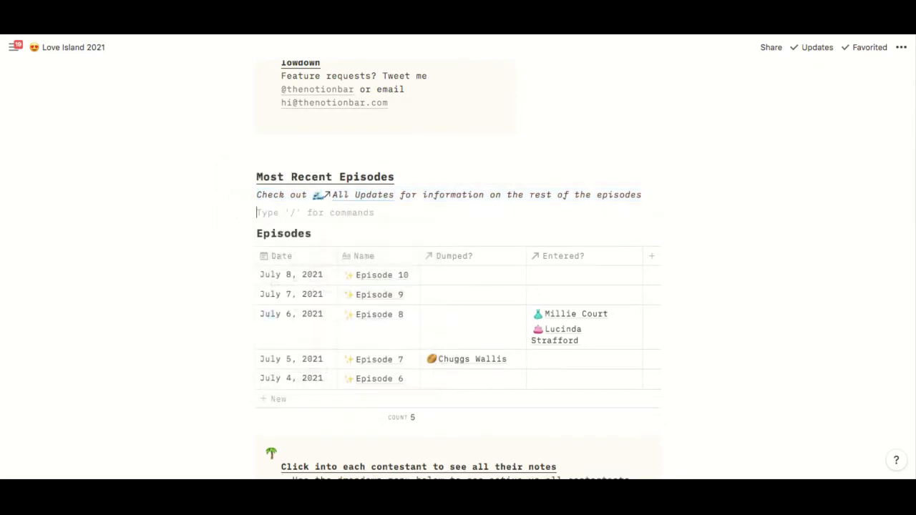
text(---)
key(BackSpace)
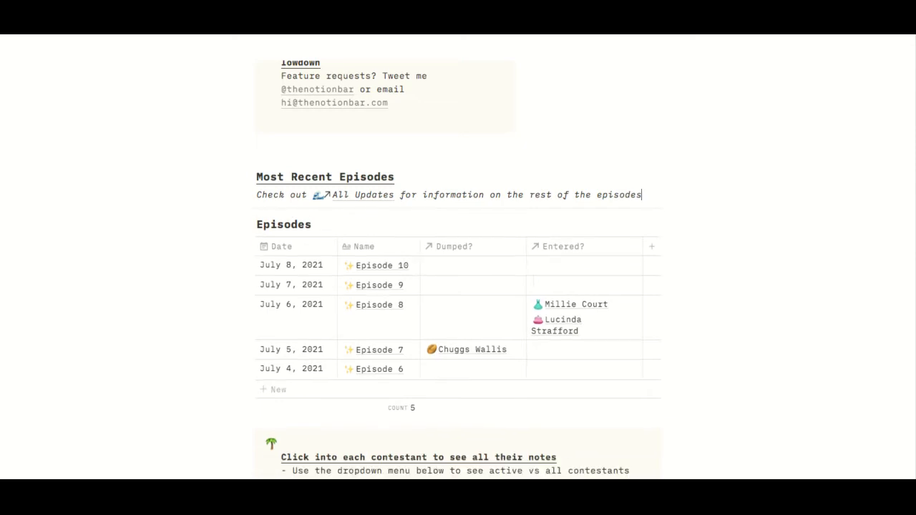
scroll(458, 286, down, 2)
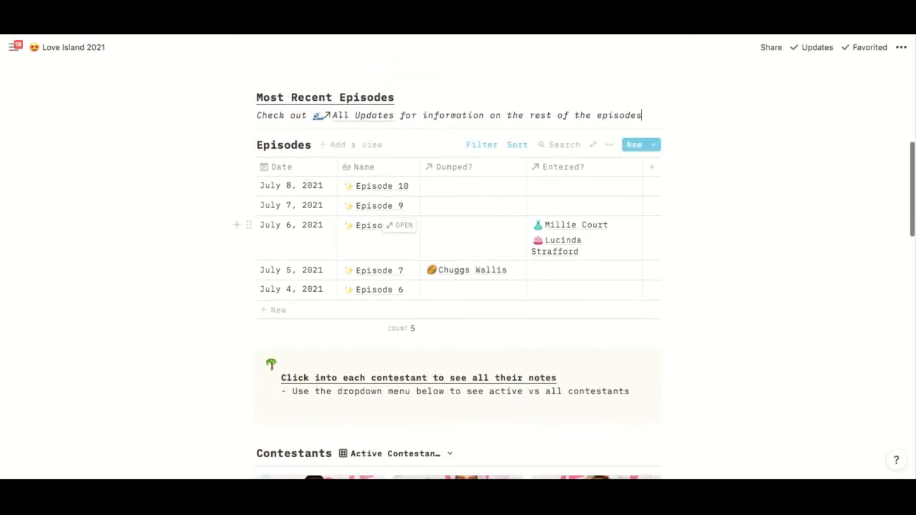
scroll(458, 286, up, 3)
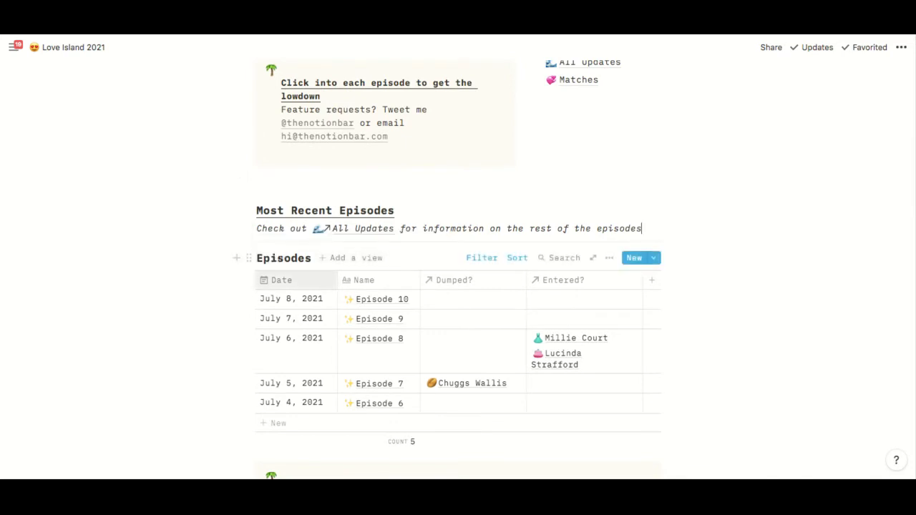
scroll(458, 287, down, 3)
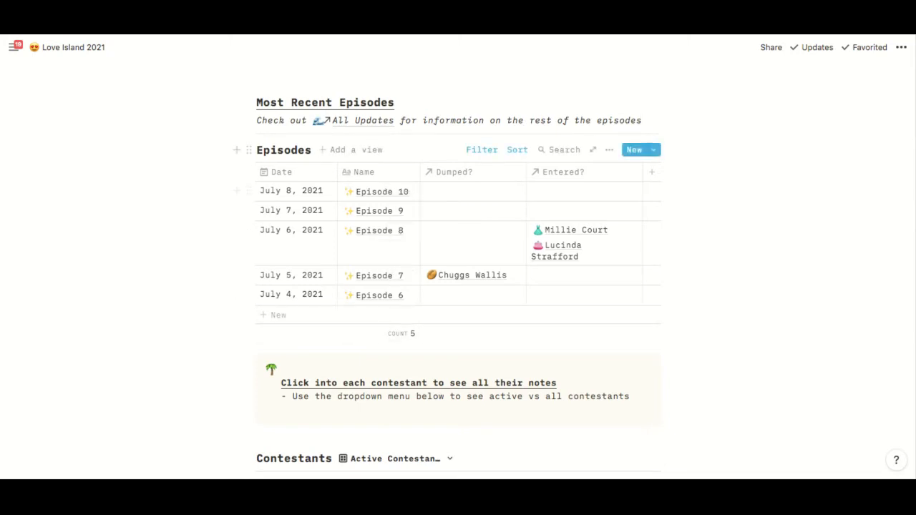
scroll(458, 286, up, 3)
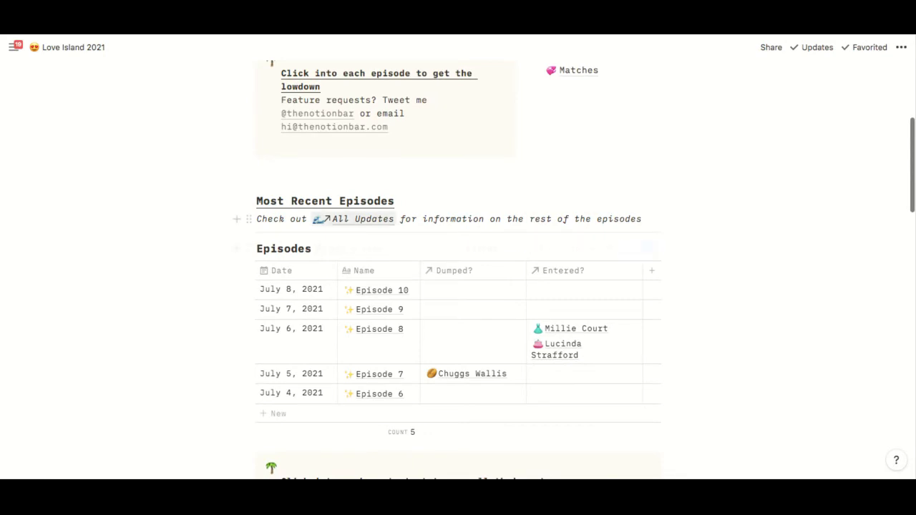
scroll(458, 286, up, 1)
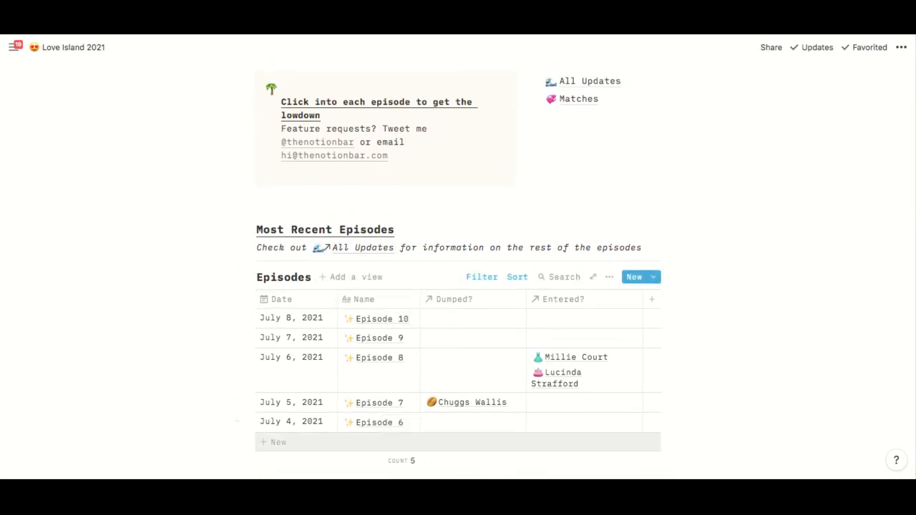
- Add a new entry named "Episode 11" to the Episodes table and apply the New Episode template to its page
click(278, 443)
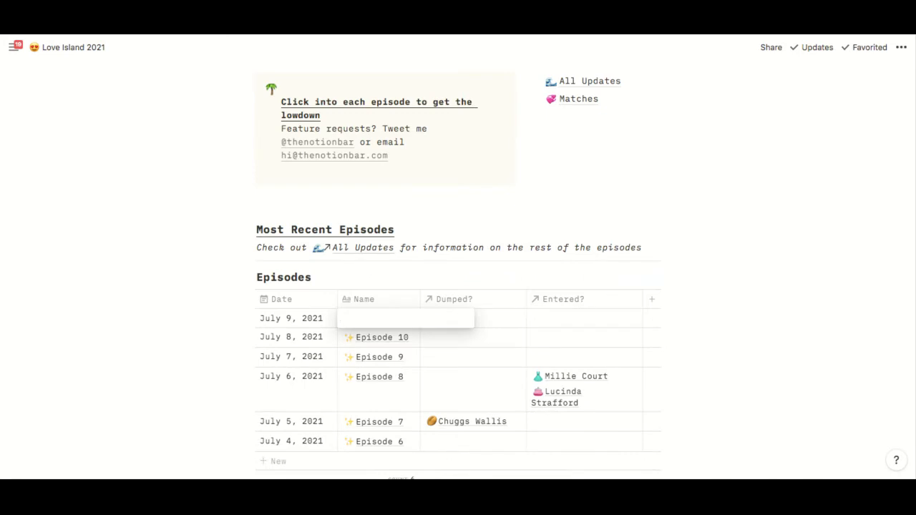
text(Episode 11)
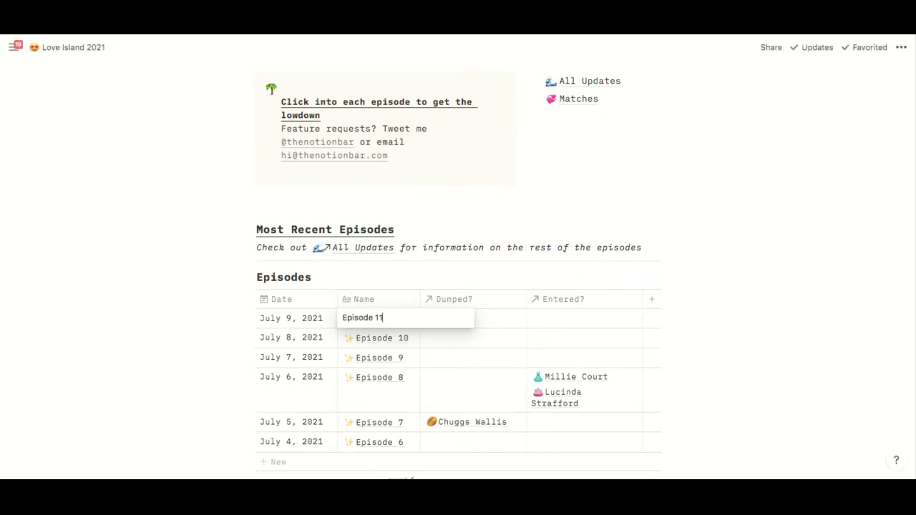
key(Return)
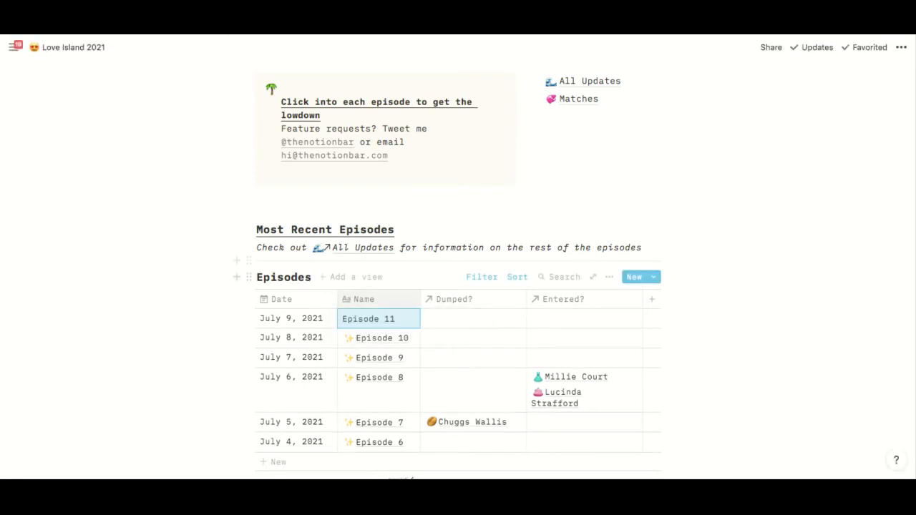
click(400, 318)
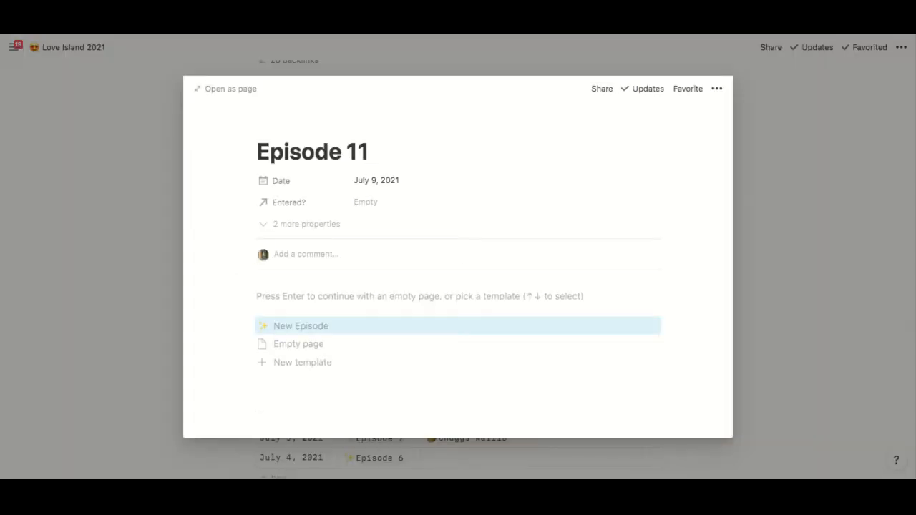
click(400, 325)
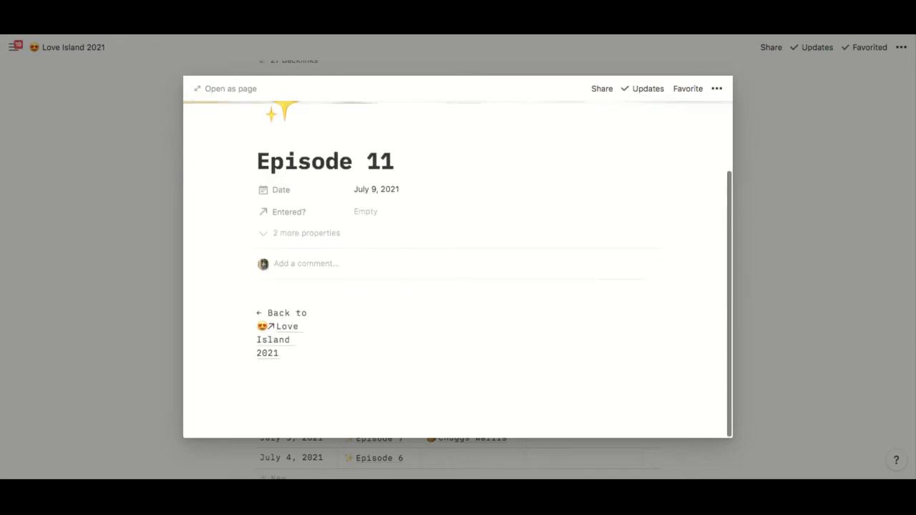
- Examine the sections the template adds to the Episode 11 page, including the couples table, New Matches and OMG Moments, and close the page
scroll(458, 269, up, 2)
scroll(458, 269, down, 8)
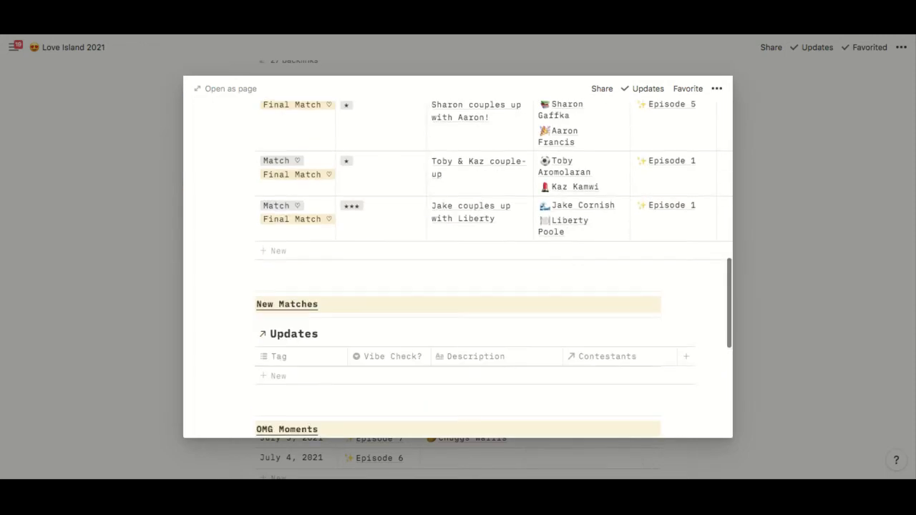
scroll(472, 269, up, 2)
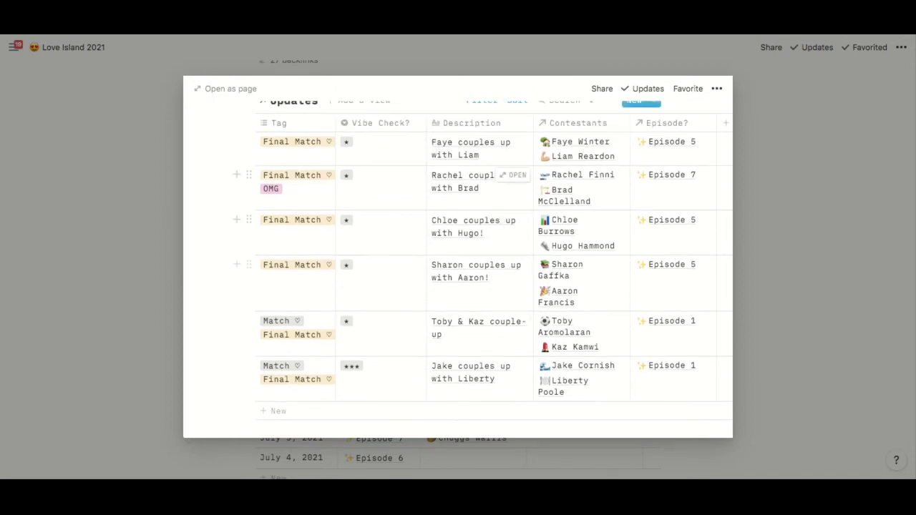
scroll(472, 179, up, 1)
scroll(472, 269, up, 1)
scroll(472, 269, down, 1)
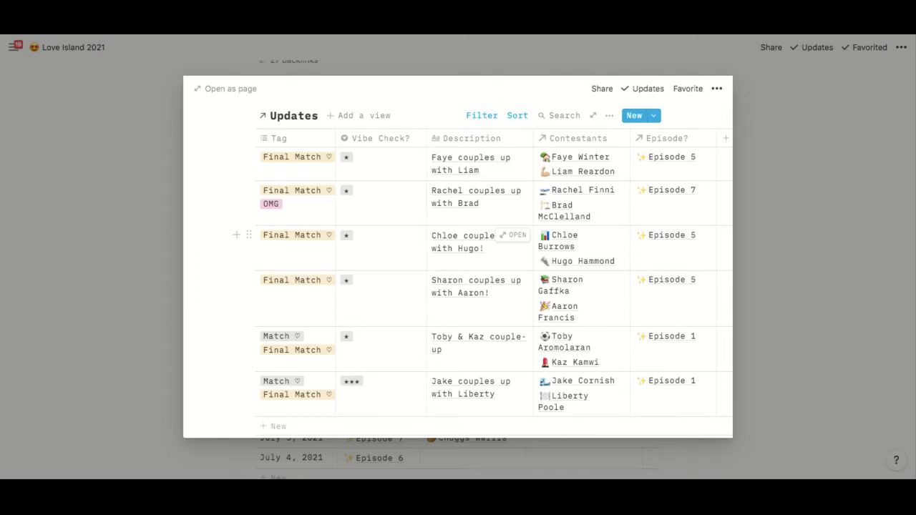
scroll(473, 269, down, 4)
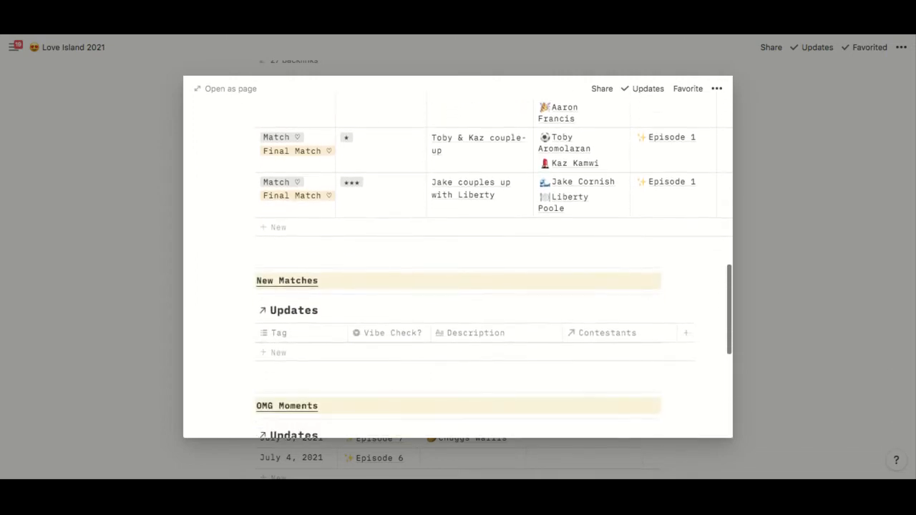
scroll(458, 269, down, 5)
key(Escape)
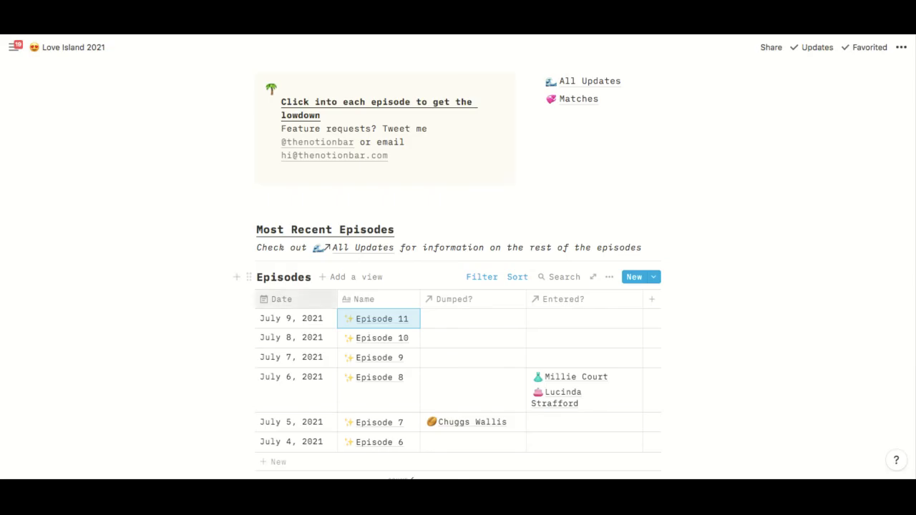
- Open the Episode 10 page, review its OMG moments and other updates, and close it
click(400, 337)
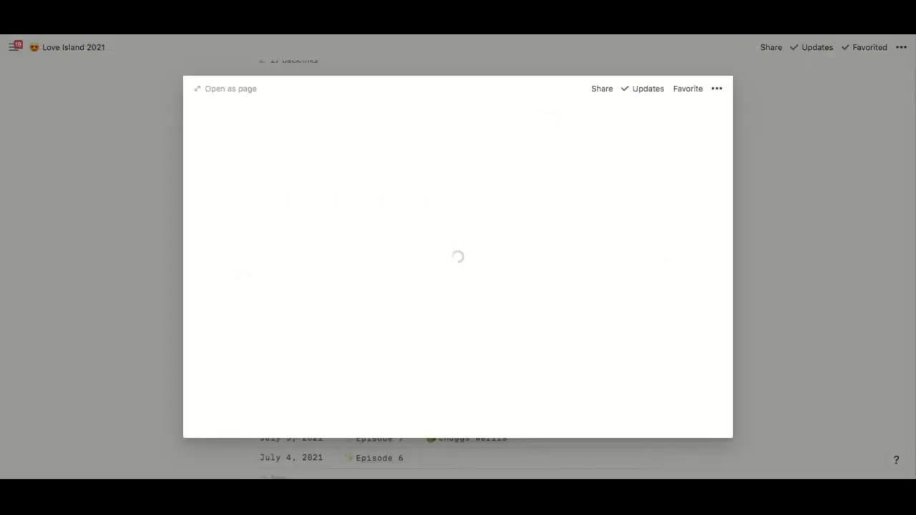
scroll(457, 269, down, 10)
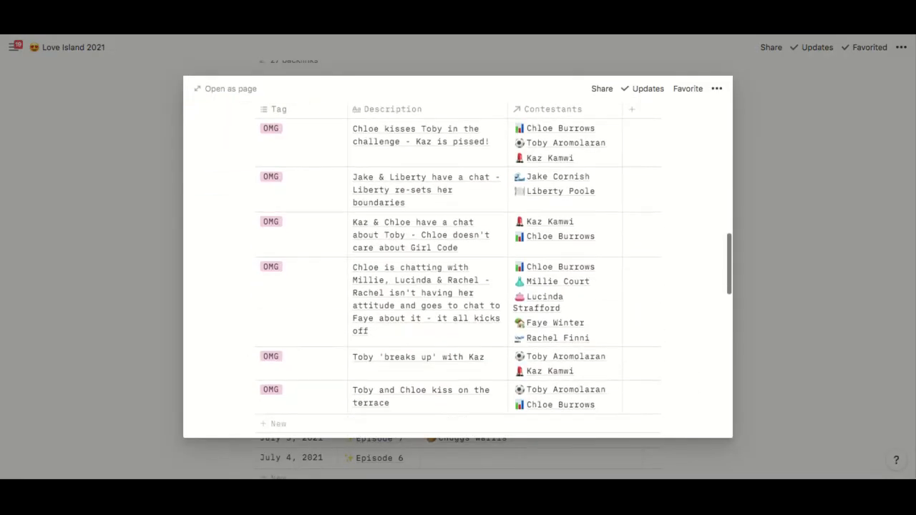
scroll(458, 269, up, 1)
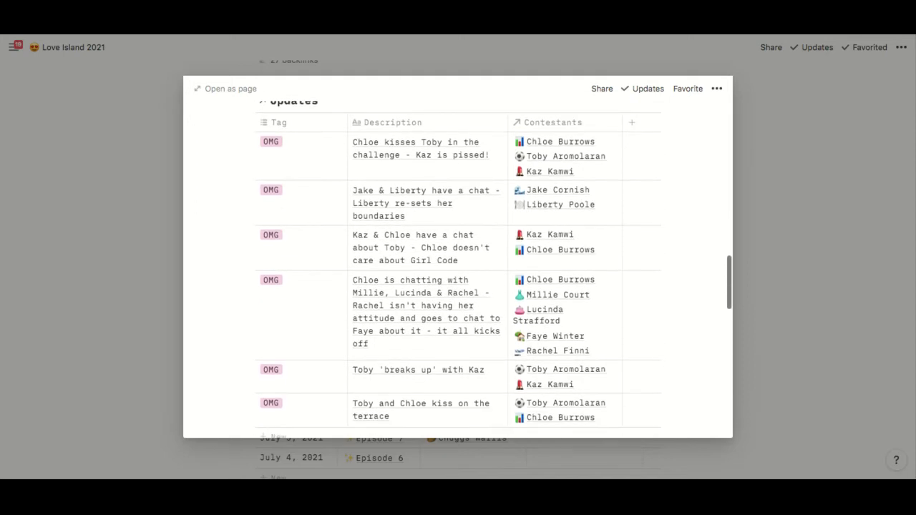
scroll(458, 269, down, 1)
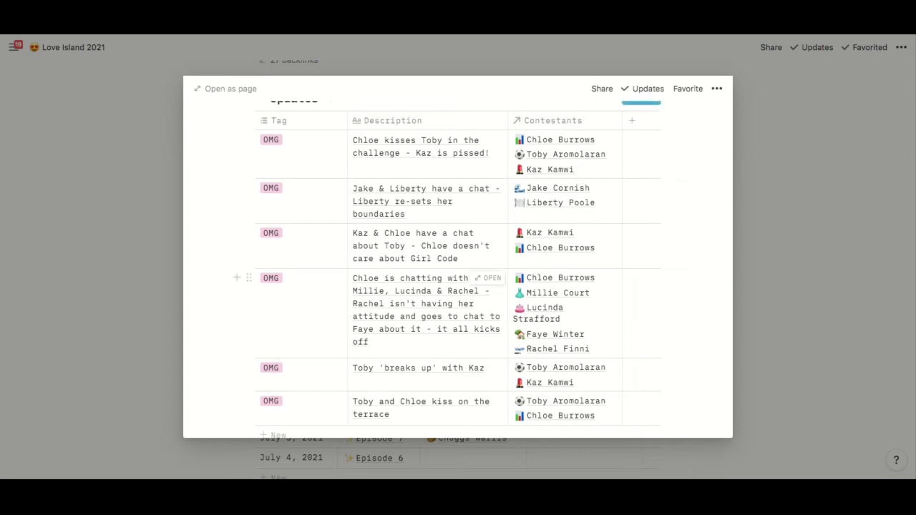
scroll(458, 269, down, 10)
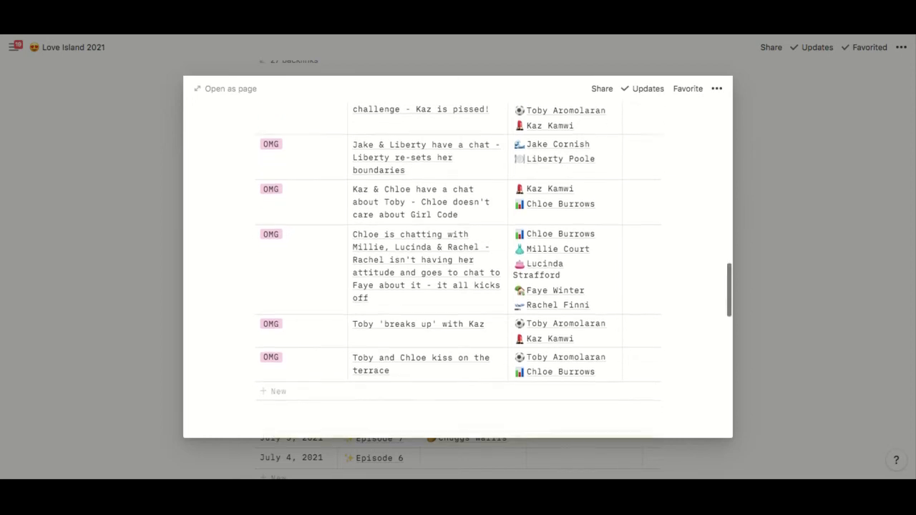
scroll(458, 269, down, 8)
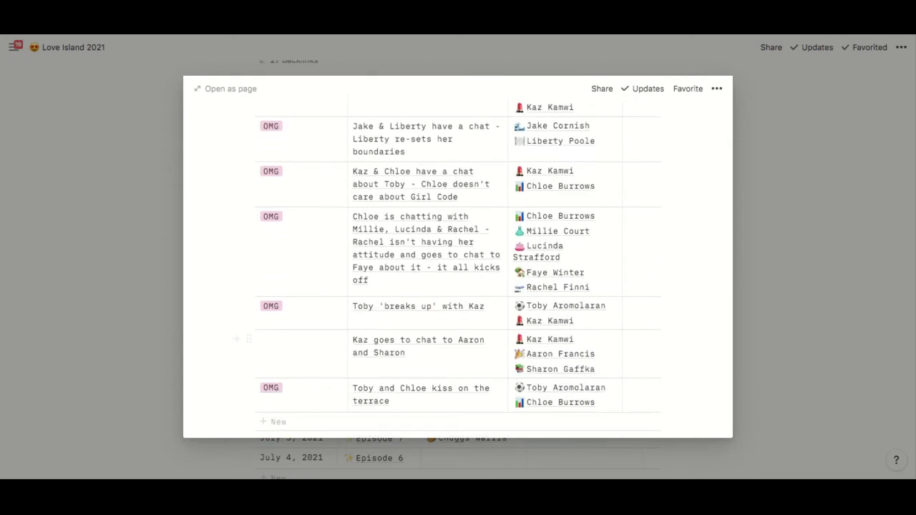
key(Escape)
scroll(458, 269, down, 1)
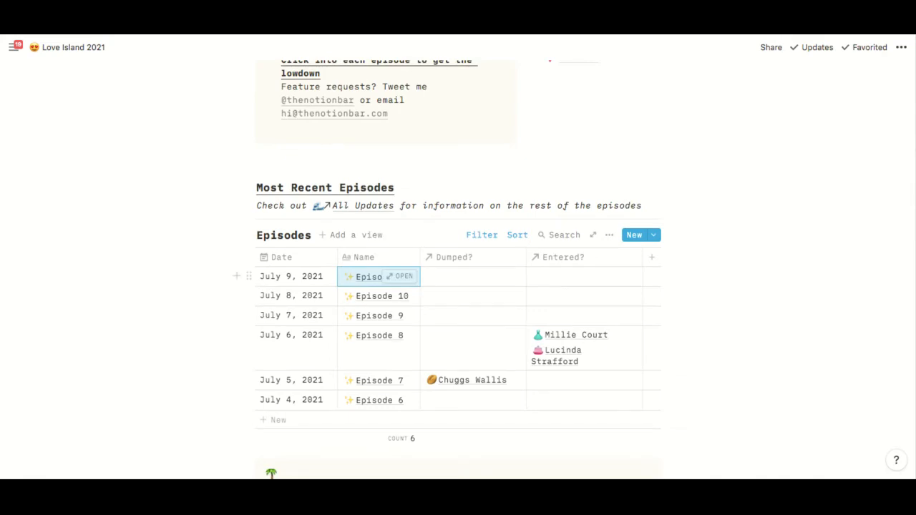
scroll(458, 269, down, 15)
scroll(458, 269, up, 4)
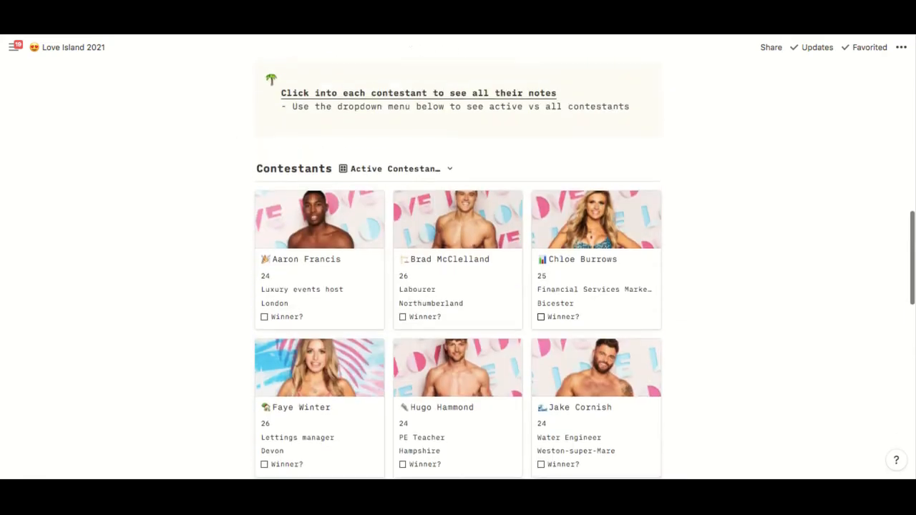
scroll(458, 269, up, 5)
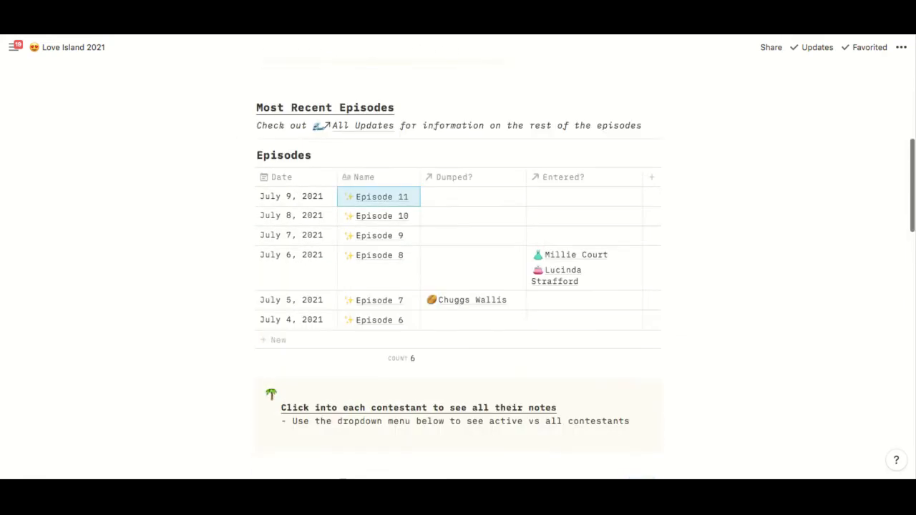
scroll(458, 269, up, 3)
scroll(460, 272, up, 1)
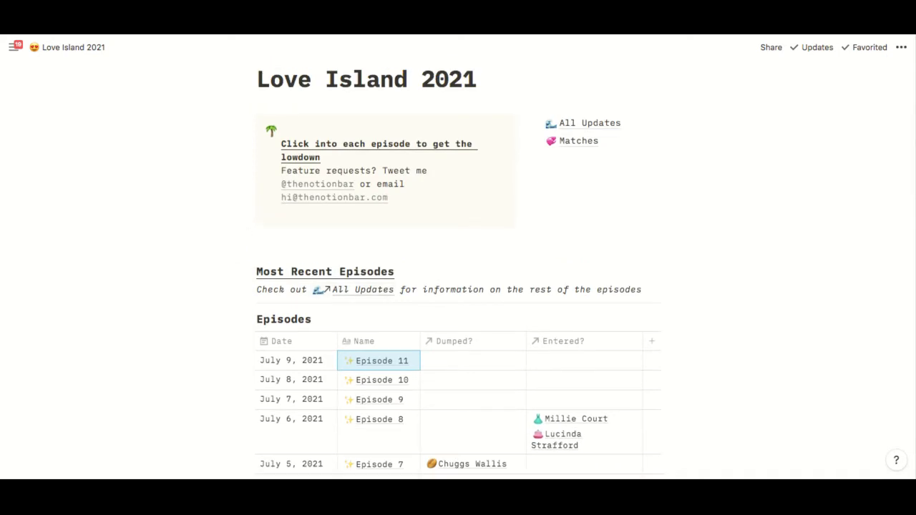
- Open the All Updates page and look through its Updates table from start to end and back to the page title
click(589, 156)
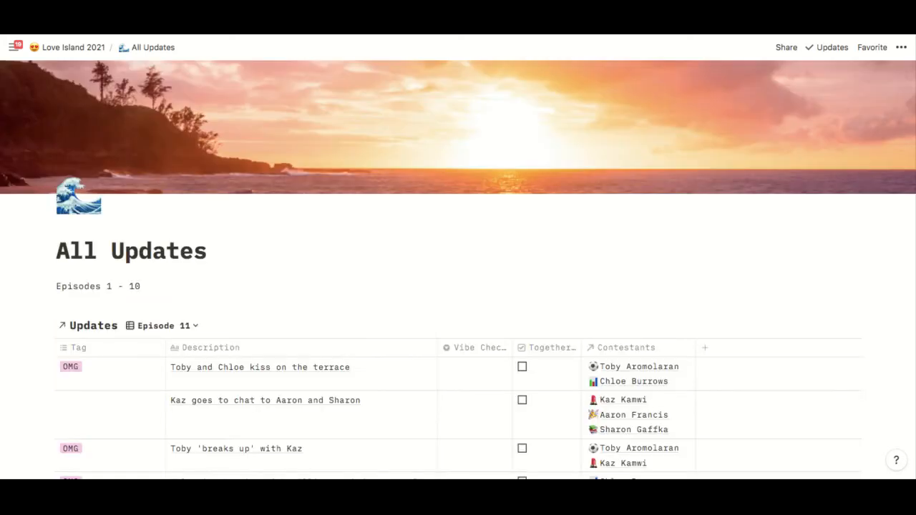
scroll(458, 269, down, 20)
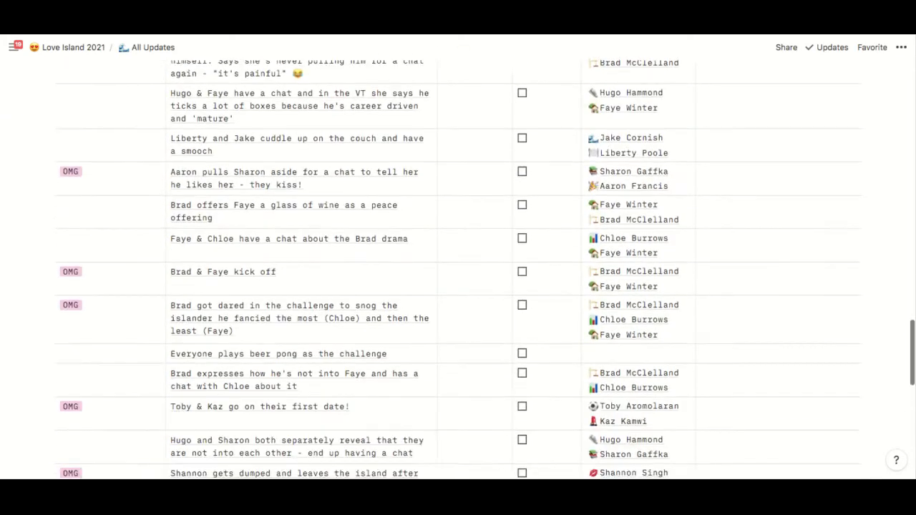
scroll(458, 270, down, 10)
scroll(458, 270, up, 15)
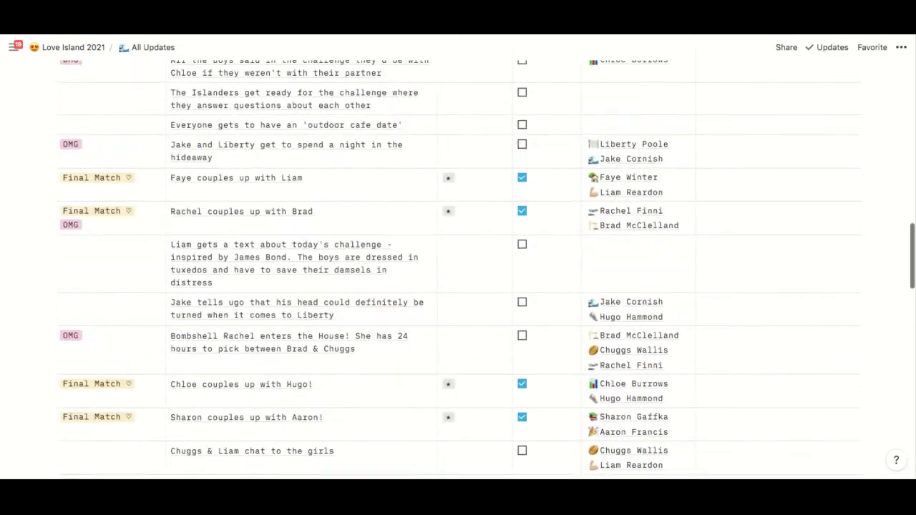
scroll(458, 270, up, 20)
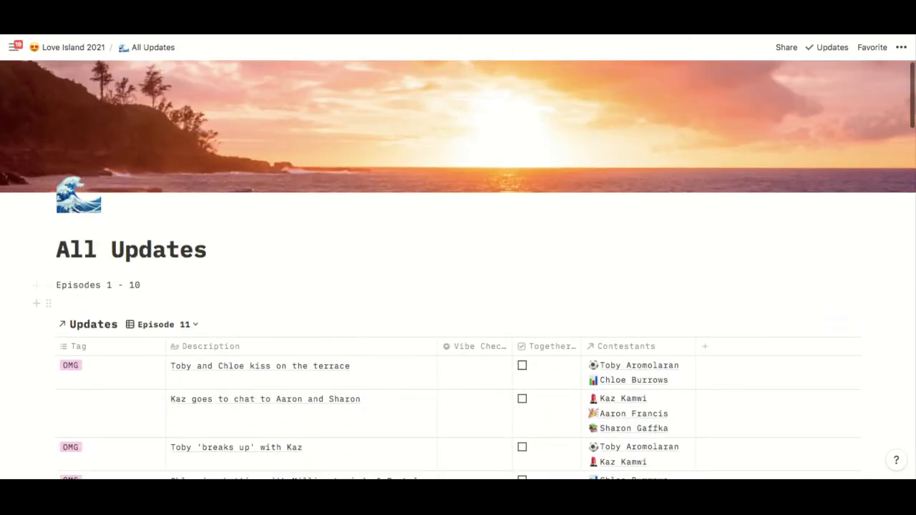
- Move the Episode 11 Updates table into the Episodes 11 - 20 toggle, below the note about the dropdown menu
scroll(458, 270, down, 5)
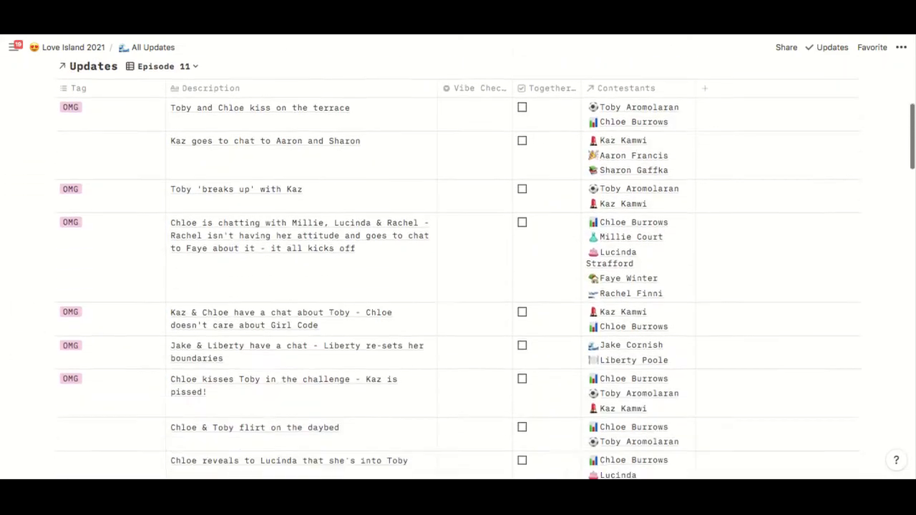
scroll(458, 269, down, 15)
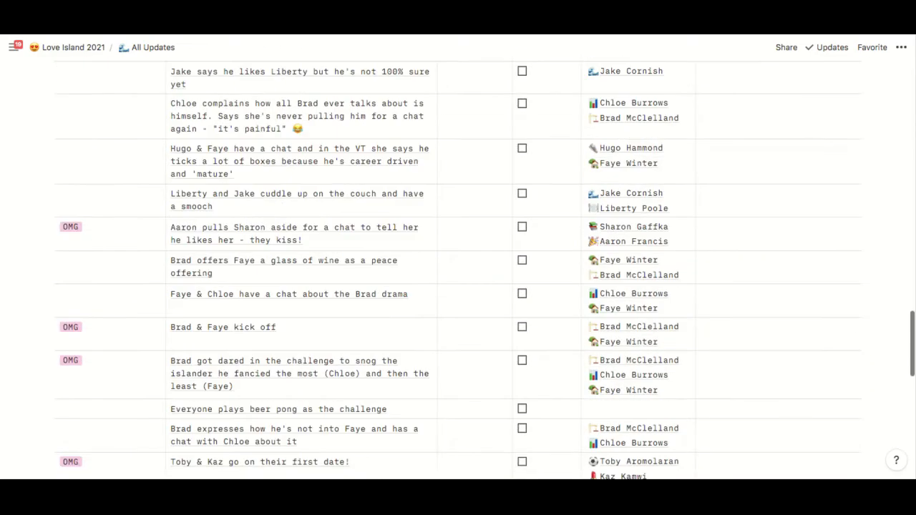
scroll(458, 270, down, 10)
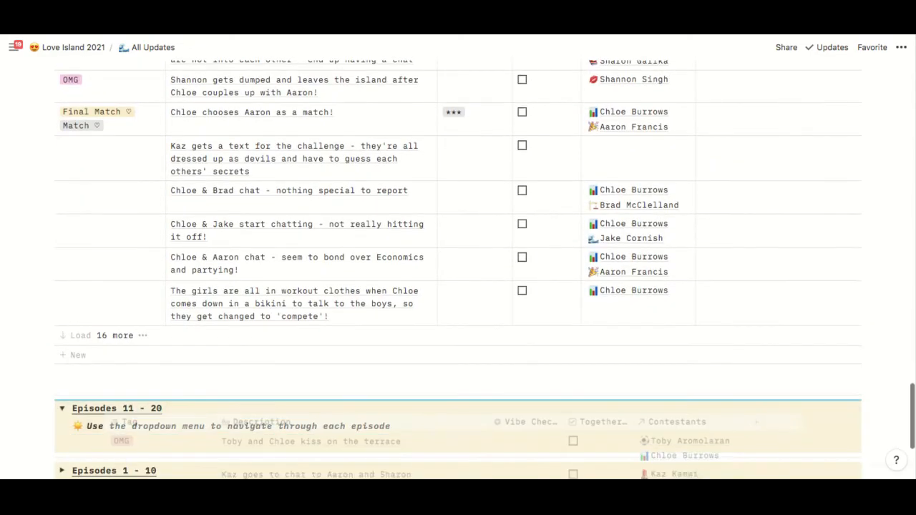
drag(95, 401, 96, 433)
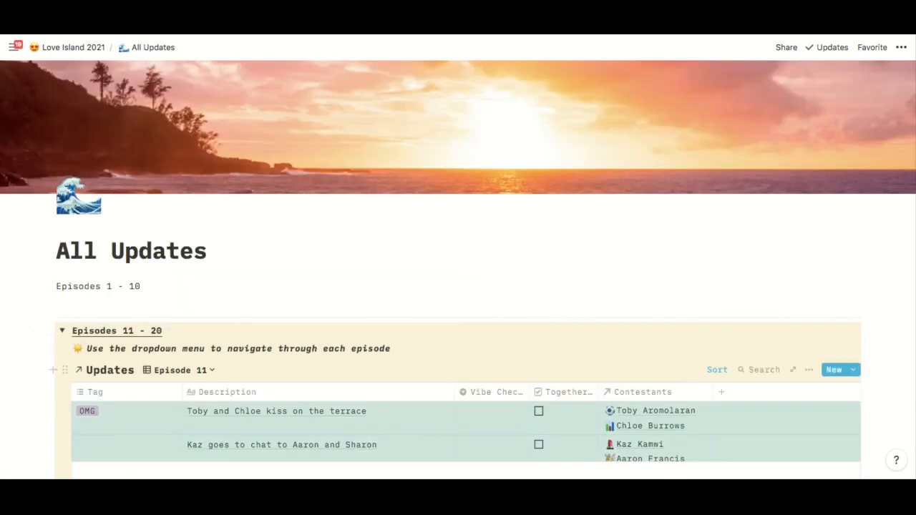
click(393, 349)
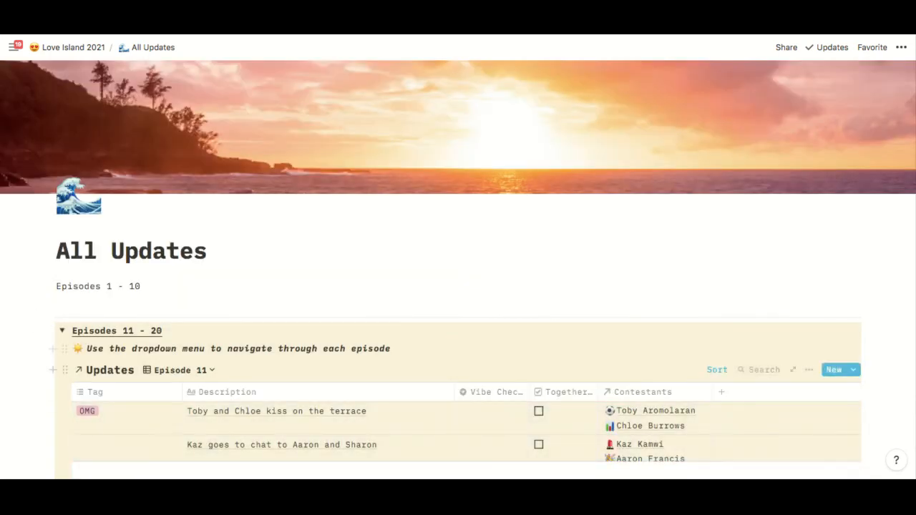
- Add a filter to the Episode 11 view of the Updates table where Episode? contains Episode 11
click(808, 370)
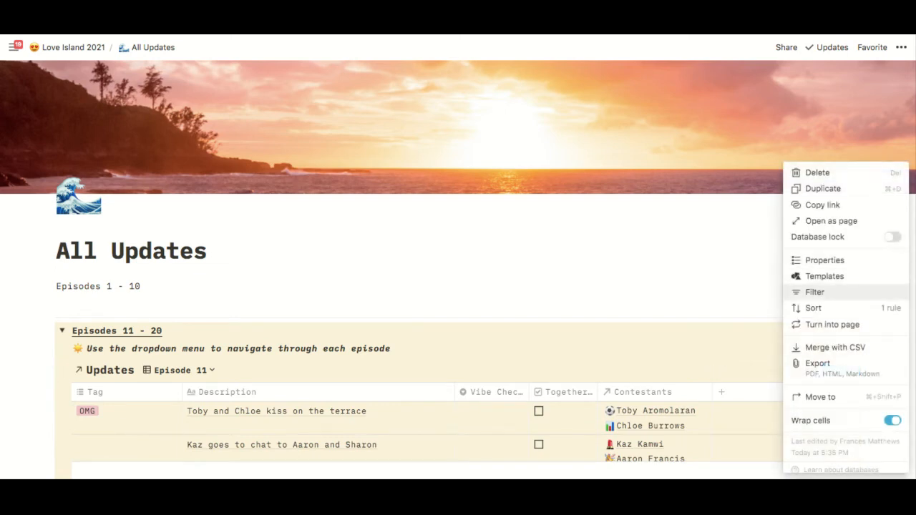
click(814, 292)
click(569, 344)
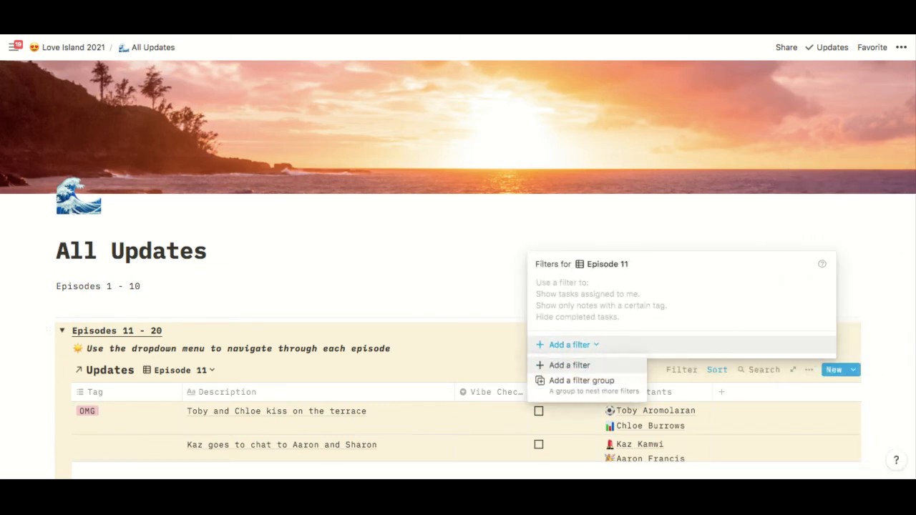
click(569, 365)
click(604, 321)
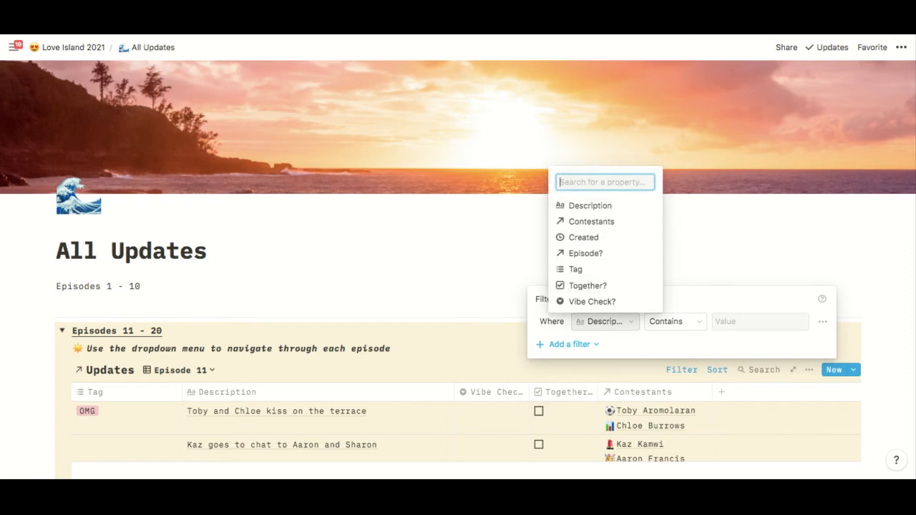
click(586, 254)
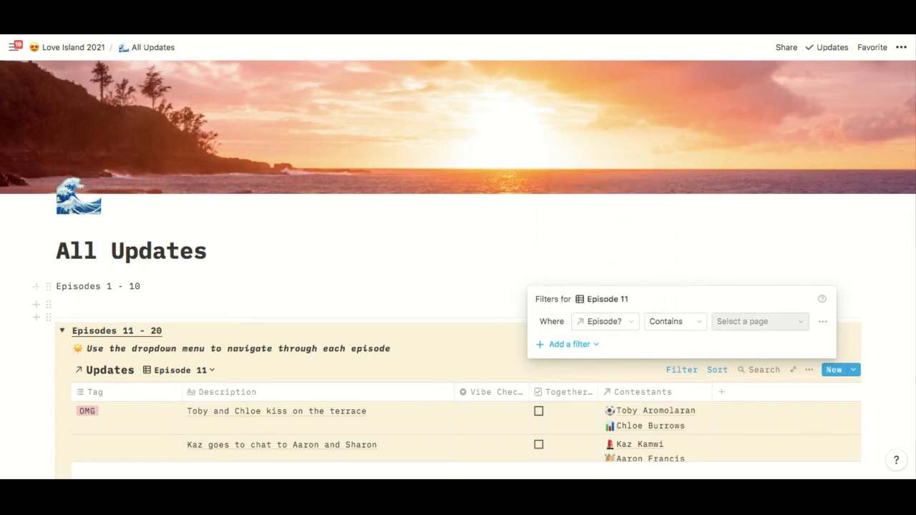
click(760, 322)
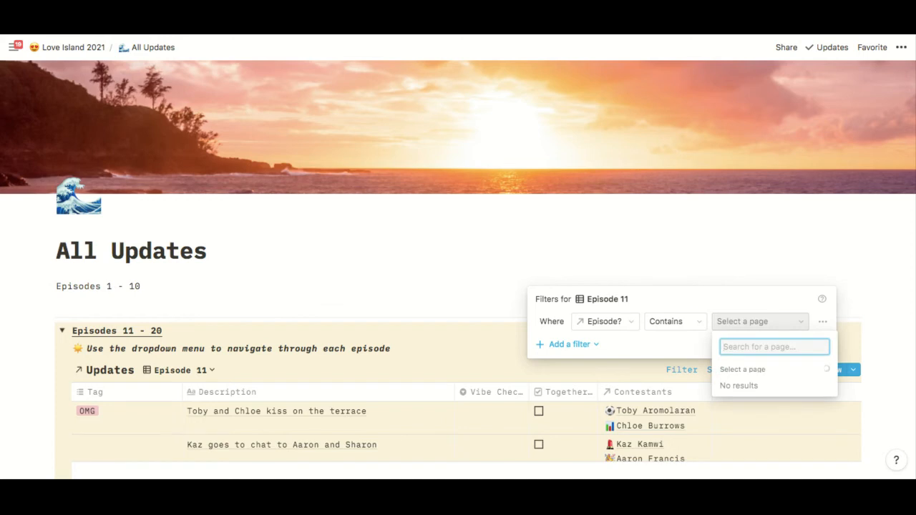
text(Episod)
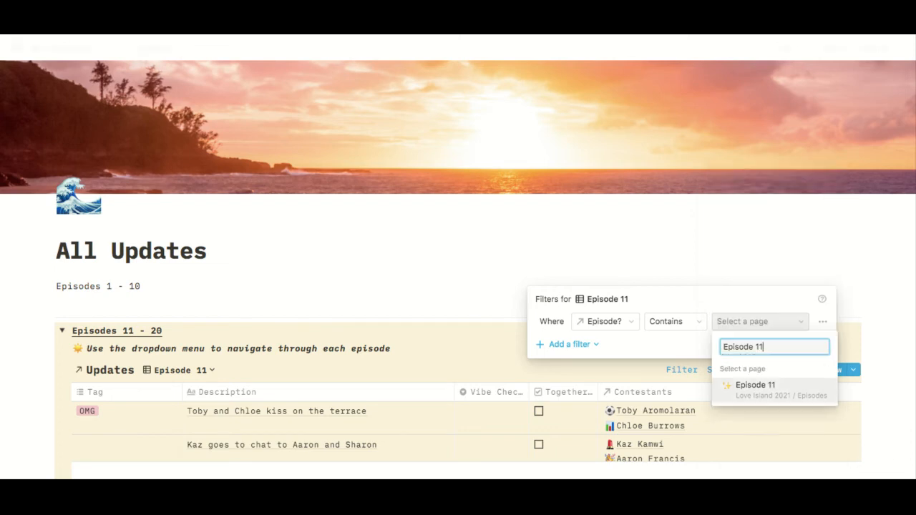
text(e 11)
key(Return)
key(Escape)
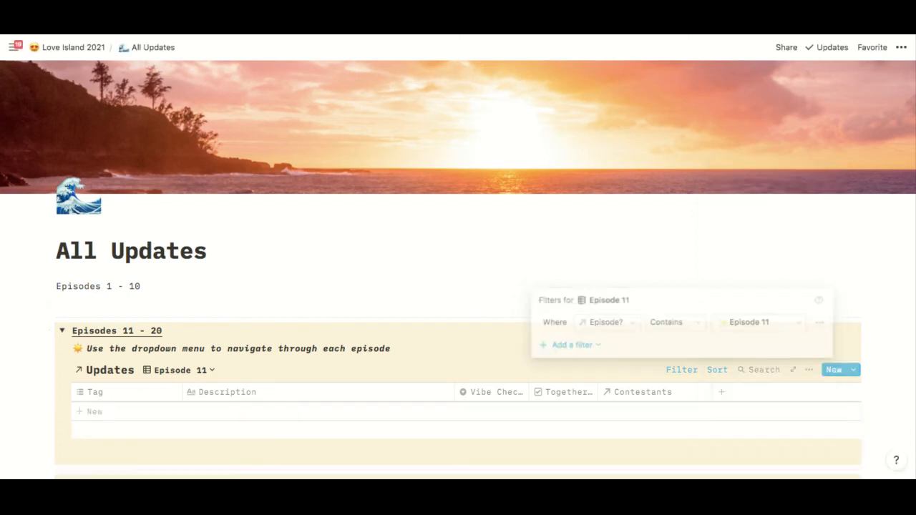
- Switch the Updates table to the All Updates view, look through its entries, and switch back to the Episode 11 view
click(179, 370)
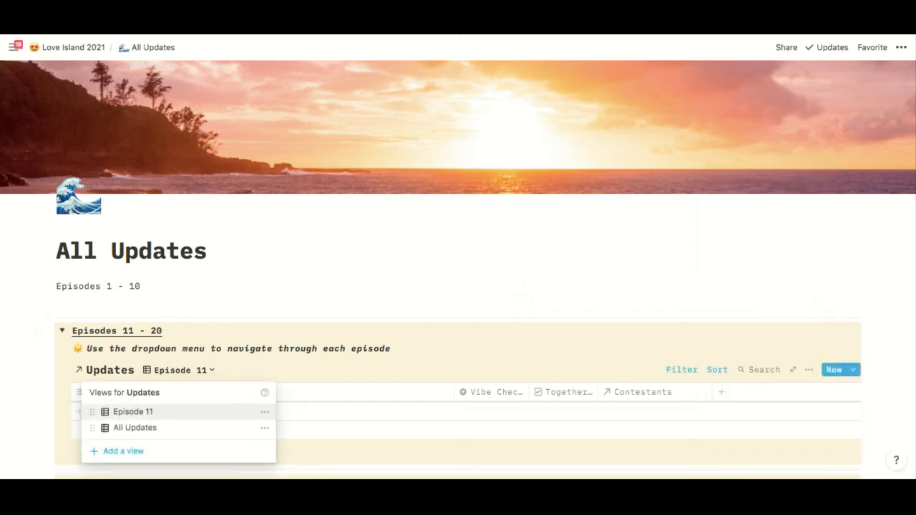
click(165, 428)
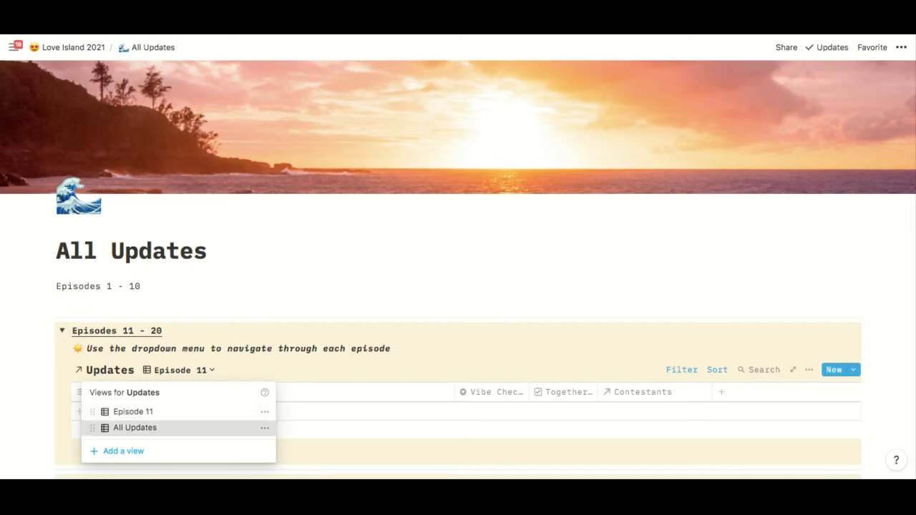
scroll(465, 272, down, 15)
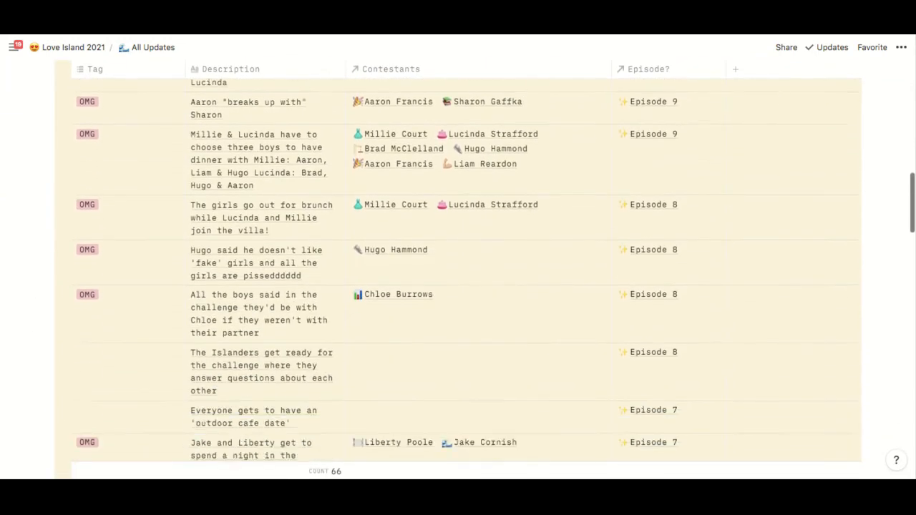
scroll(465, 272, up, 8)
scroll(458, 272, up, 5)
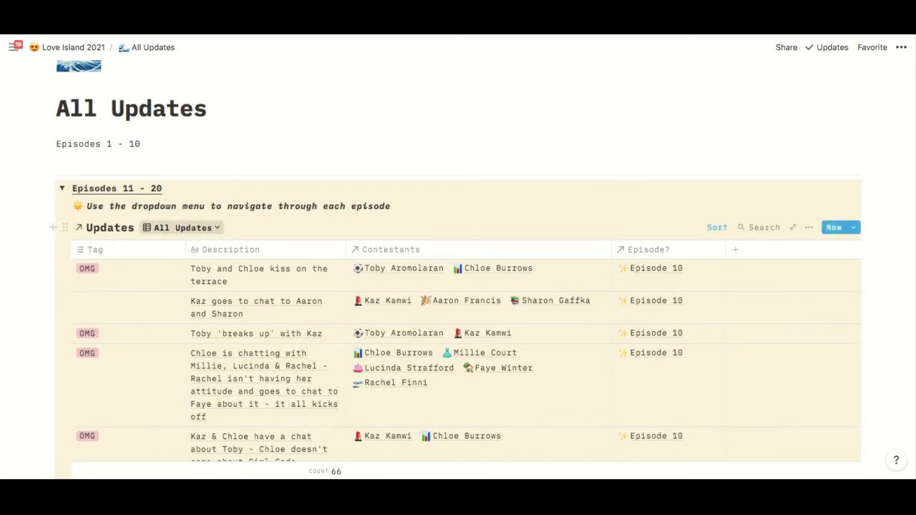
click(184, 227)
click(135, 269)
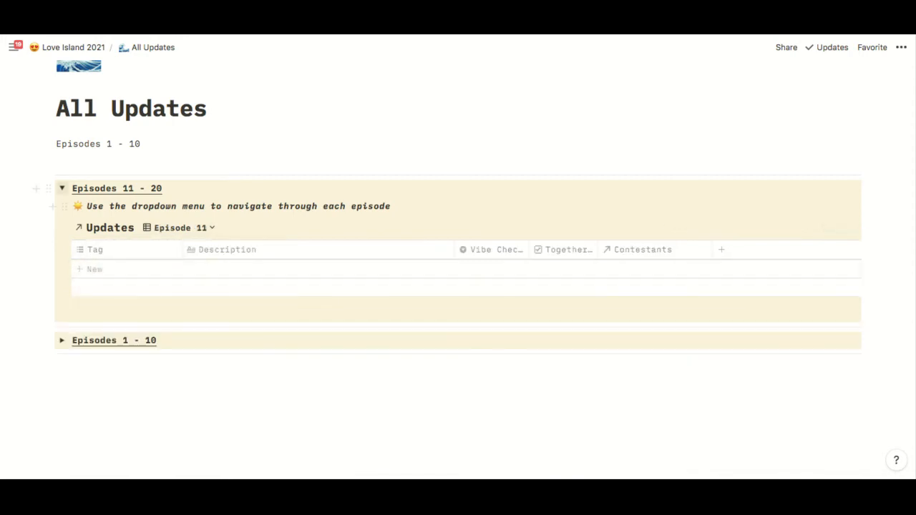
- Collapse the Episodes 11 - 20 toggle, look at the episode views inside the Episodes 1 - 10 toggle, and collapse that too
click(63, 188)
click(62, 292)
scroll(458, 286, down, 2)
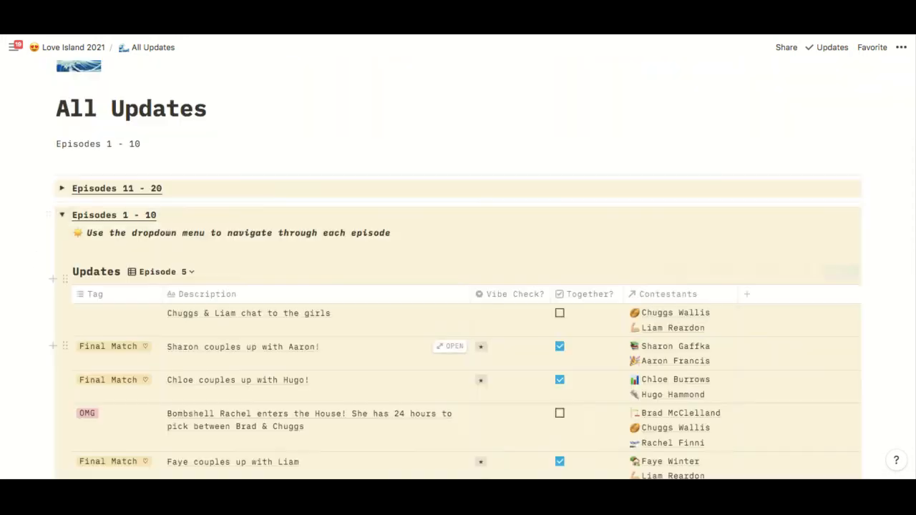
click(161, 269)
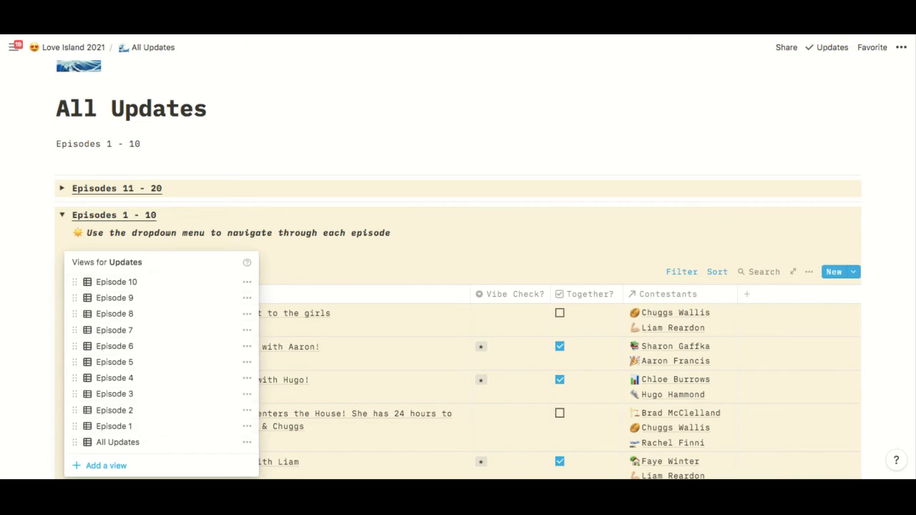
click(315, 240)
click(62, 214)
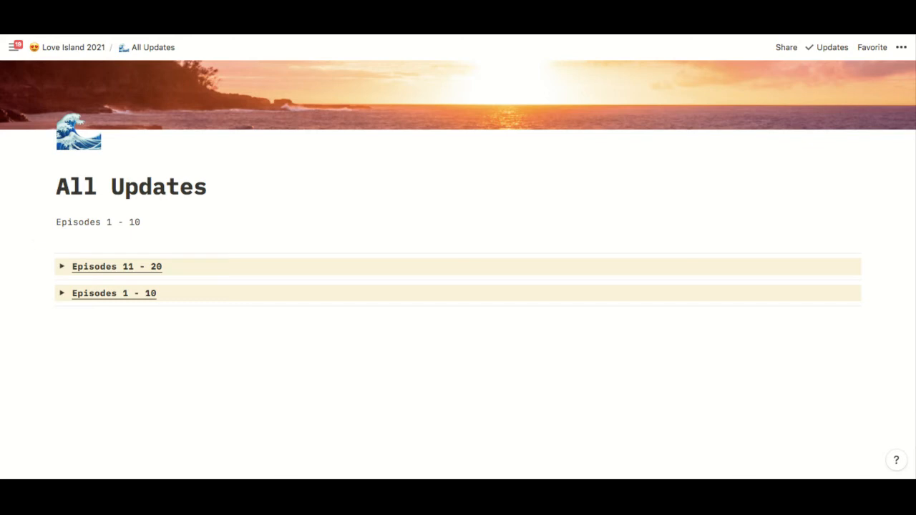
- Delete the plain "Episodes 1 - 10" text line below the All Updates page title
key(Escape)
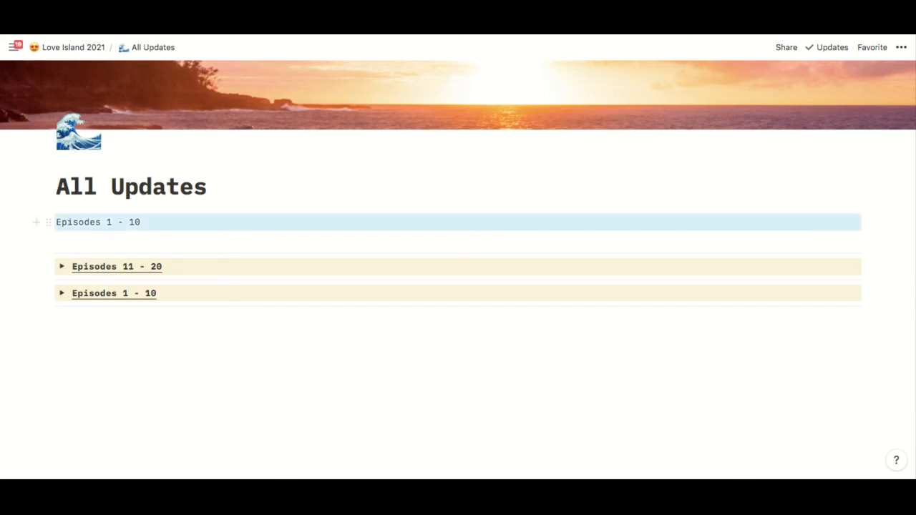
key(BackSpace)
scroll(458, 286, up, 2)
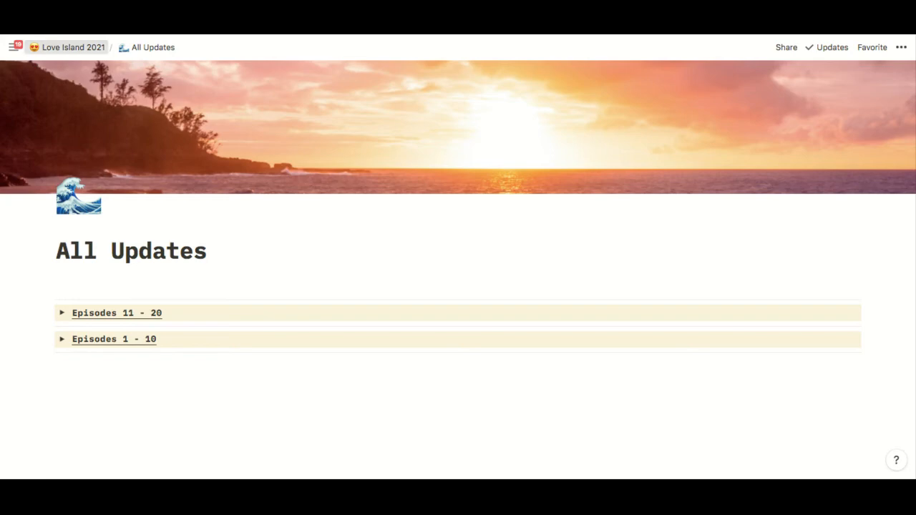
- Return to the Love Island 2021 page and look through its episodes table, Contestants gallery and footer
click(73, 48)
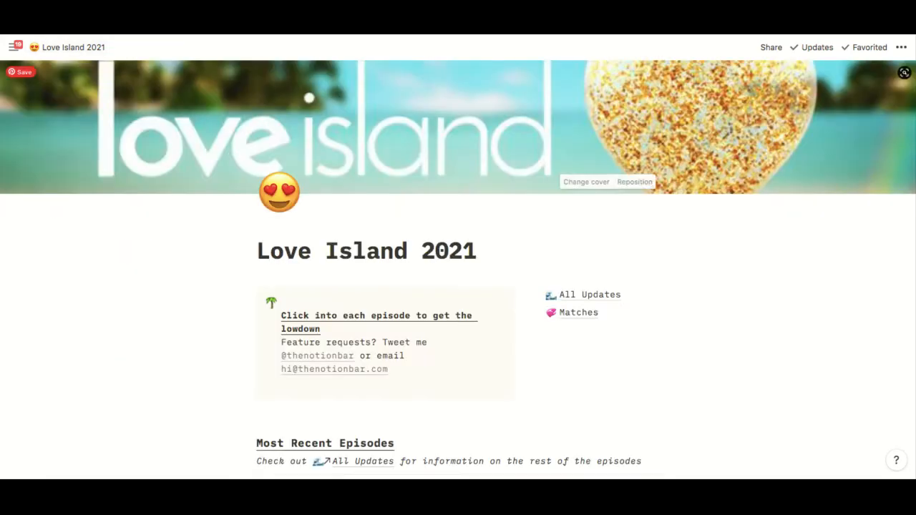
scroll(458, 229, down, 9)
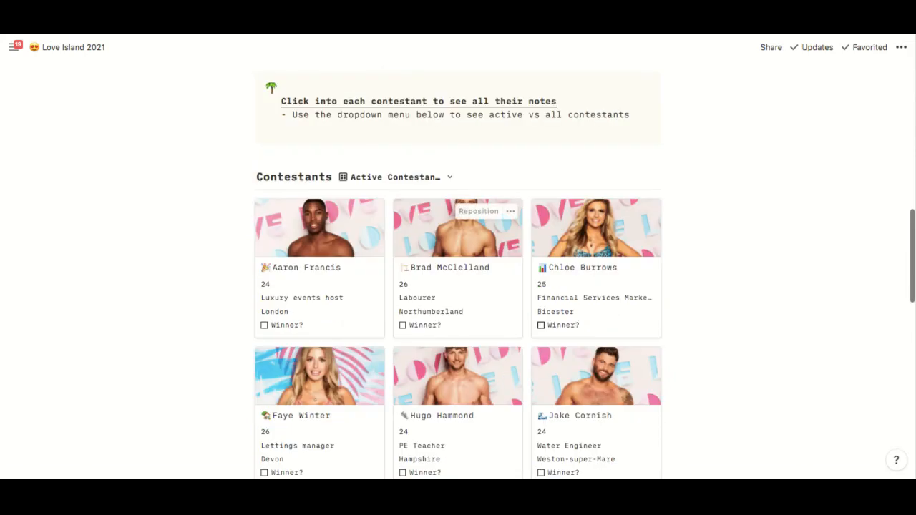
scroll(458, 229, down, 9)
scroll(458, 272, up, 10)
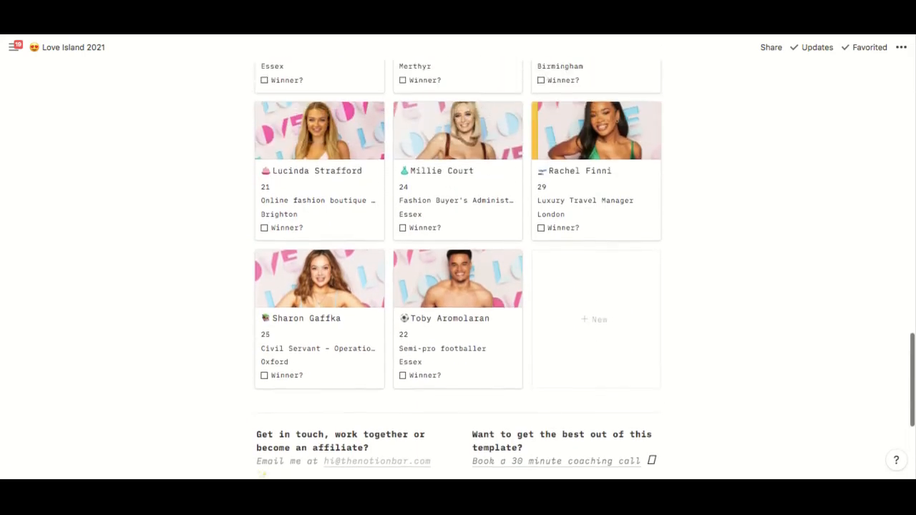
scroll(458, 272, up, 1)
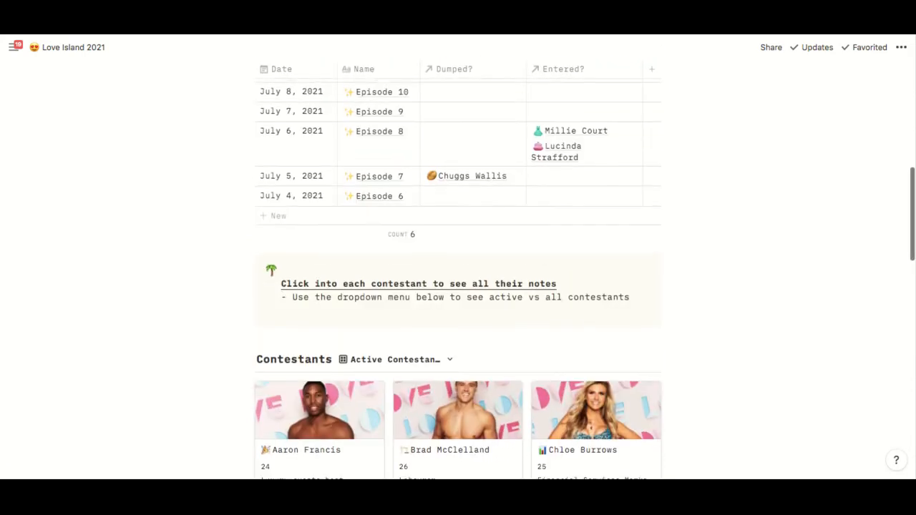
scroll(458, 272, down, 11)
scroll(458, 272, down, 3)
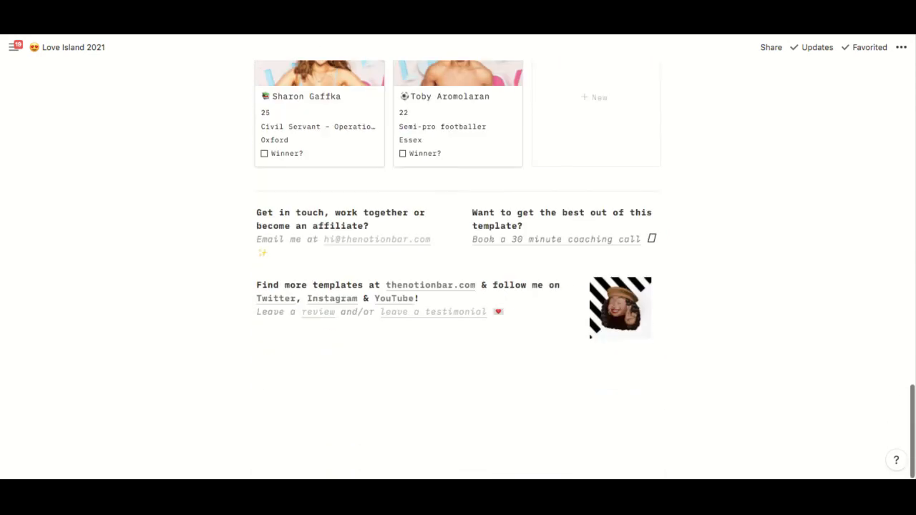
scroll(458, 272, up, 4)
scroll(458, 272, down, 1)
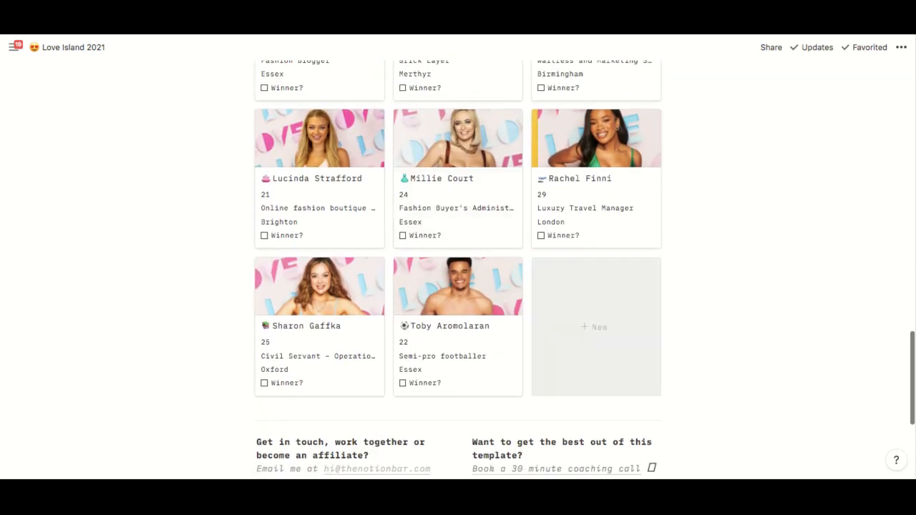
- Add a new card to the Contestants gallery and enter the contestant's full name as its title
click(594, 326)
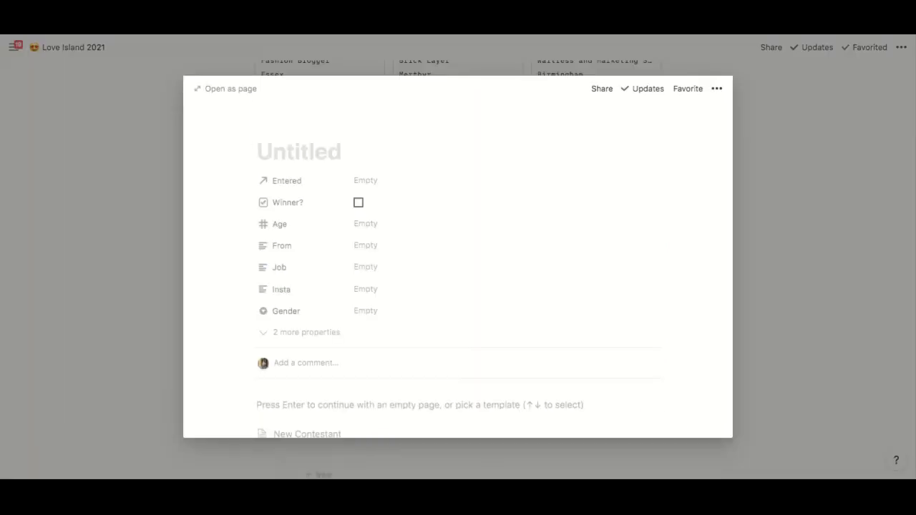
text(Teddy Soa)
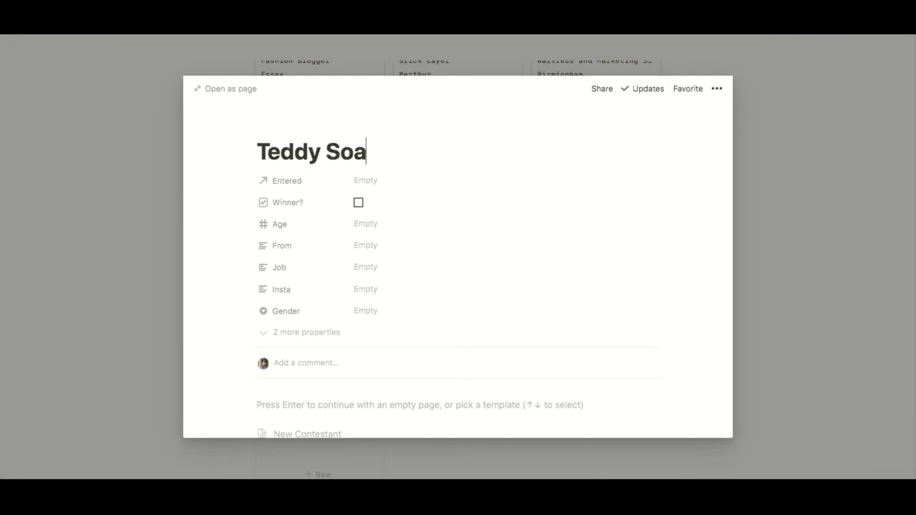
text(re)
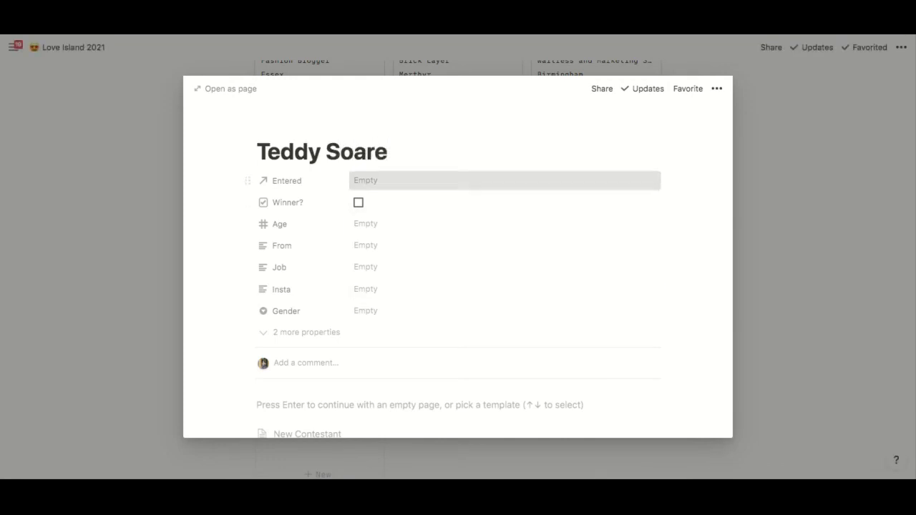
- Set the new contestant's Entered relation to Episode 11 and the Age to 26
click(365, 180)
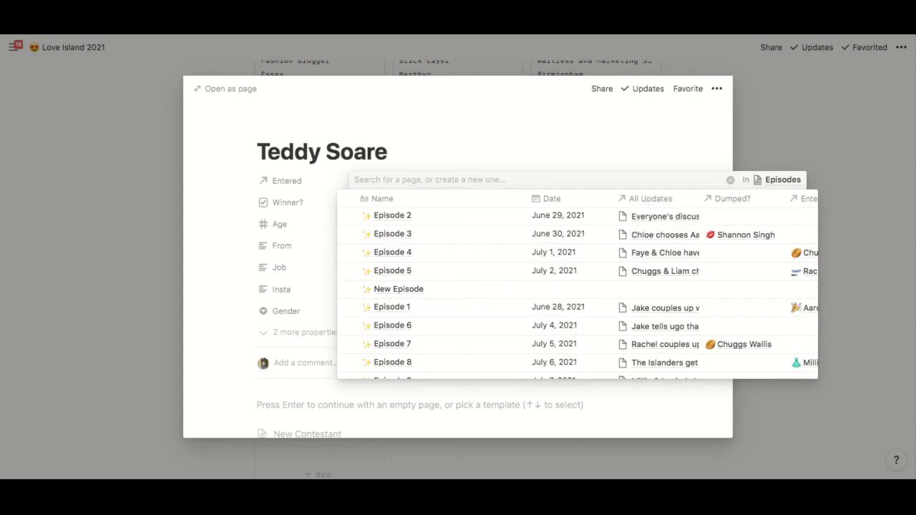
key(Down)
key(Down)
key(Down)
key(Down)
key(Down)
key(Down)
key(Down)
key(Down)
key(Down)
key(Down)
key(Down)
key(Down)
key(Return)
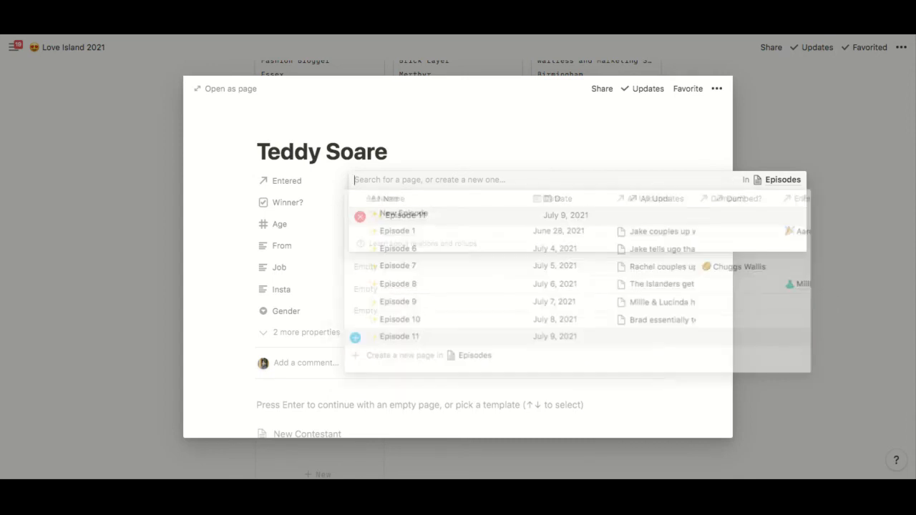
key(Escape)
key(Return)
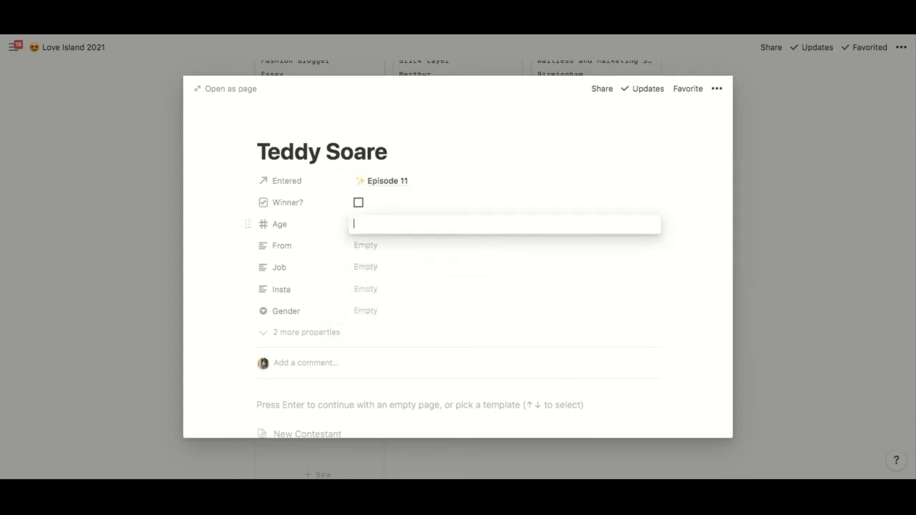
text(26)
key(Return)
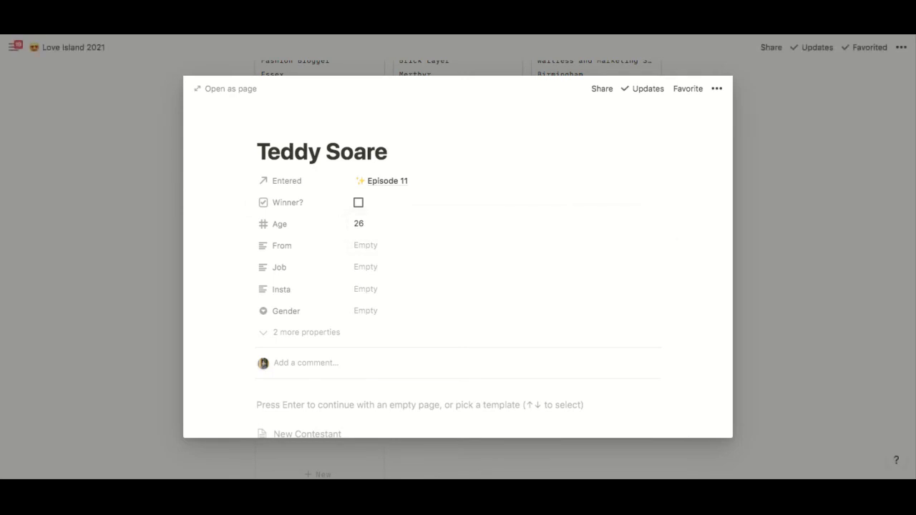
- Set the new contestant's From property to Manchester, replacing the job text entered there by mistake
key(Return)
text(Financial Consu)
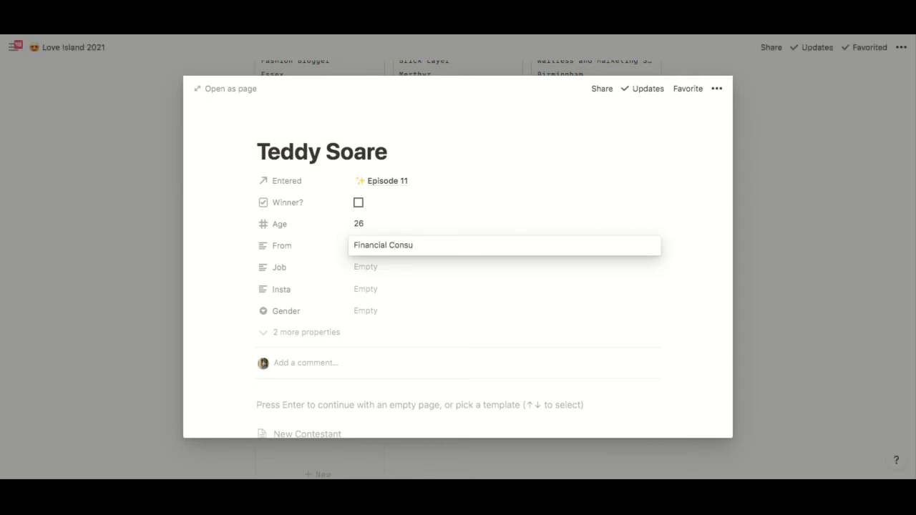
drag(354, 244, 413, 246)
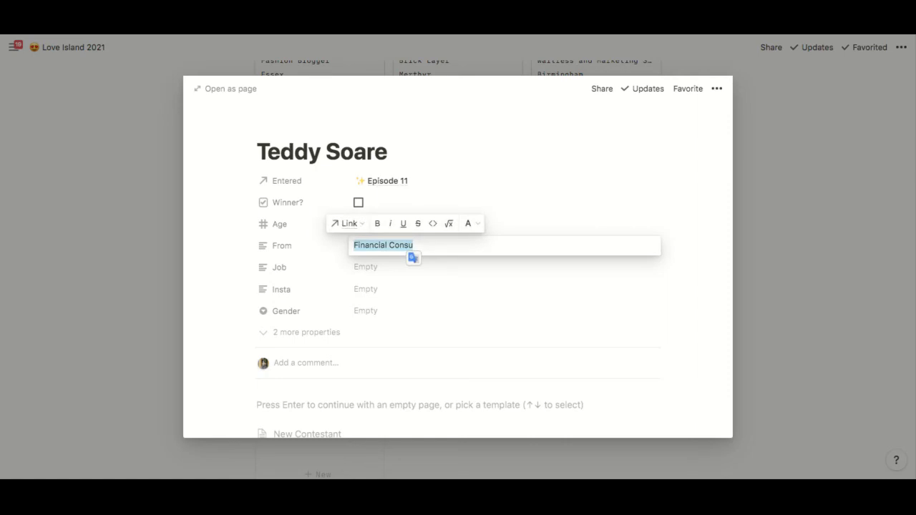
key(BackSpace)
text(Manchester)
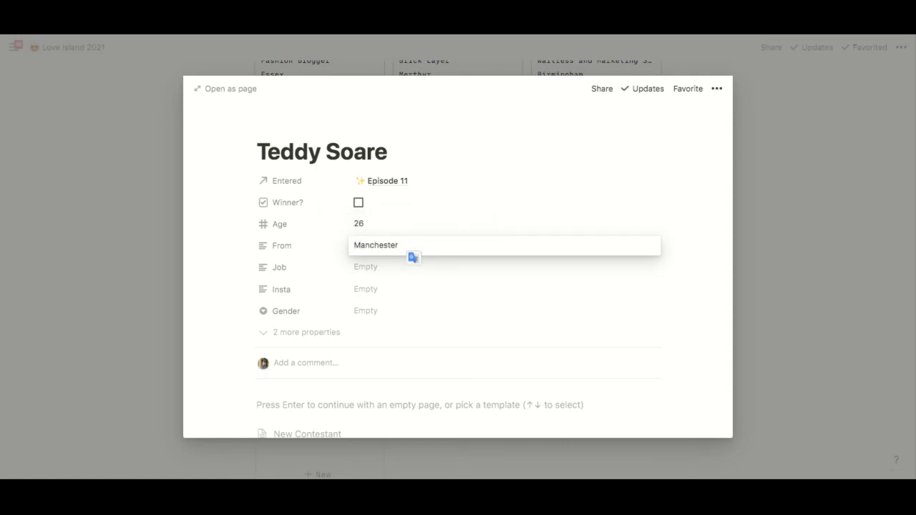
- Fill in the new contestant's Job property as "Fincial Consultant"
click(401, 268)
click(401, 268)
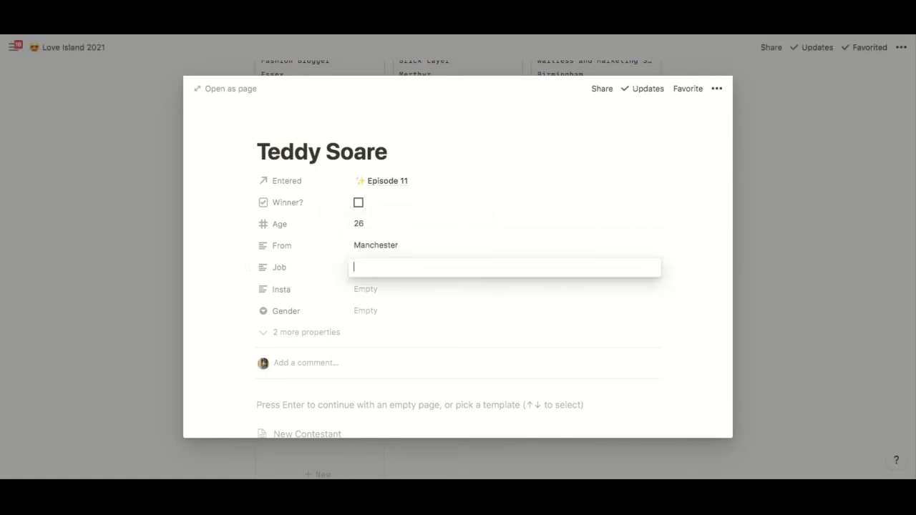
text(Fincial)
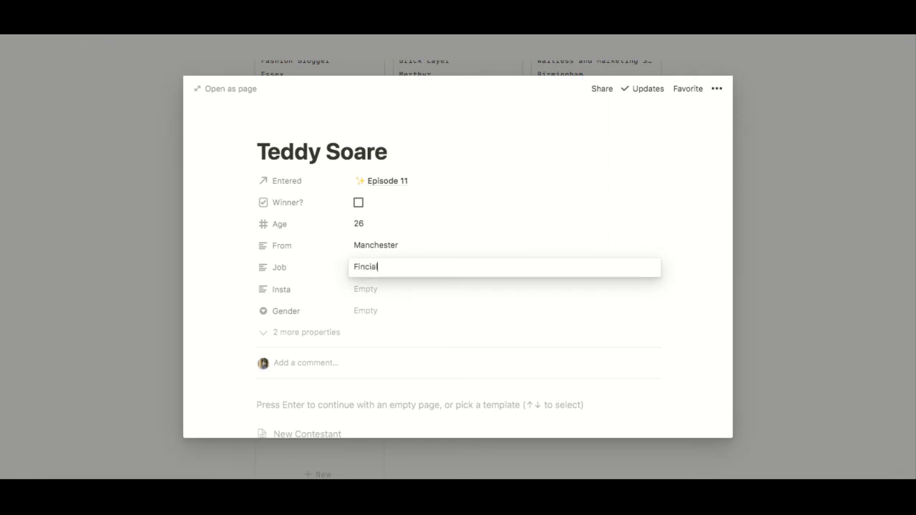
text( Consultant)
- Enter the contestant's Instagram handle as plain text in the Insta property and correct the surname in the page title
click(400, 290)
click(400, 290)
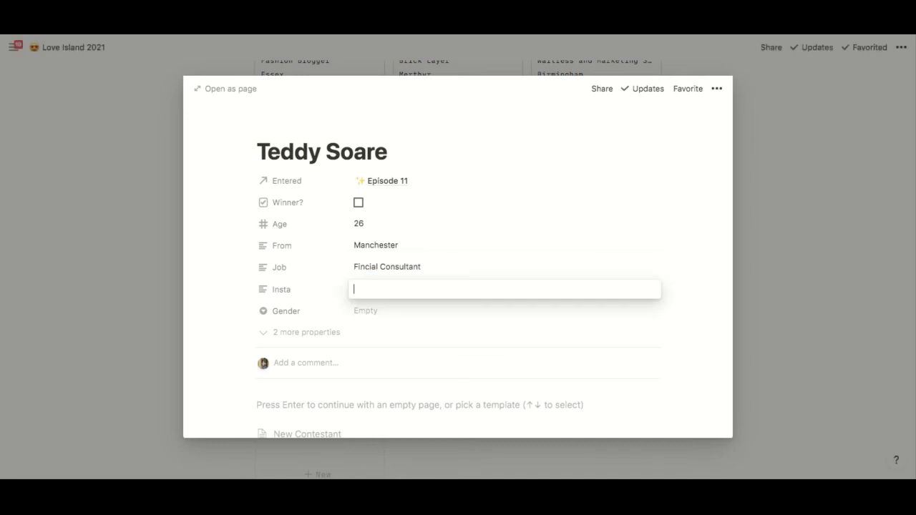
text(@teddy)
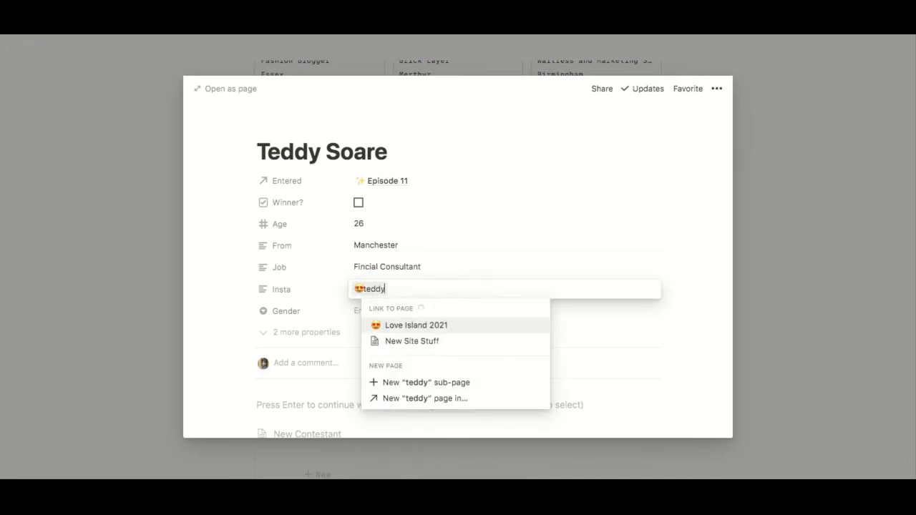
text(_soares)
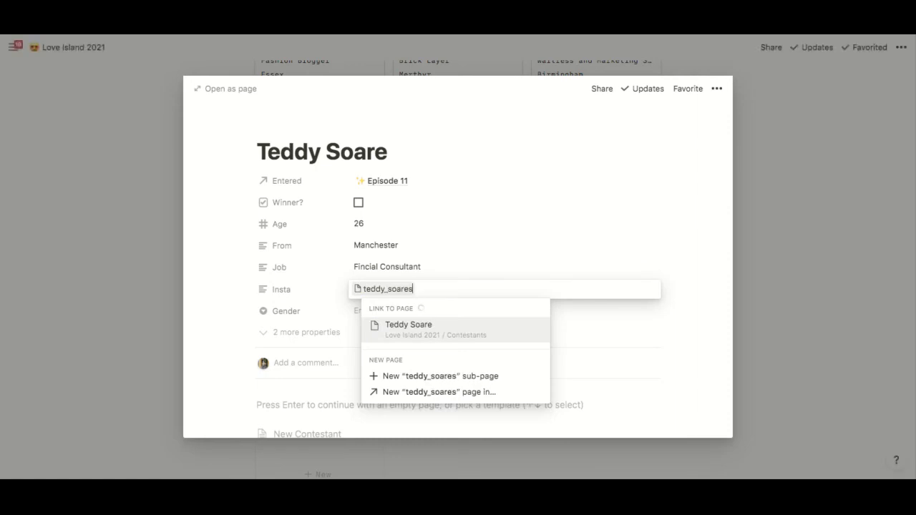
key(Escape)
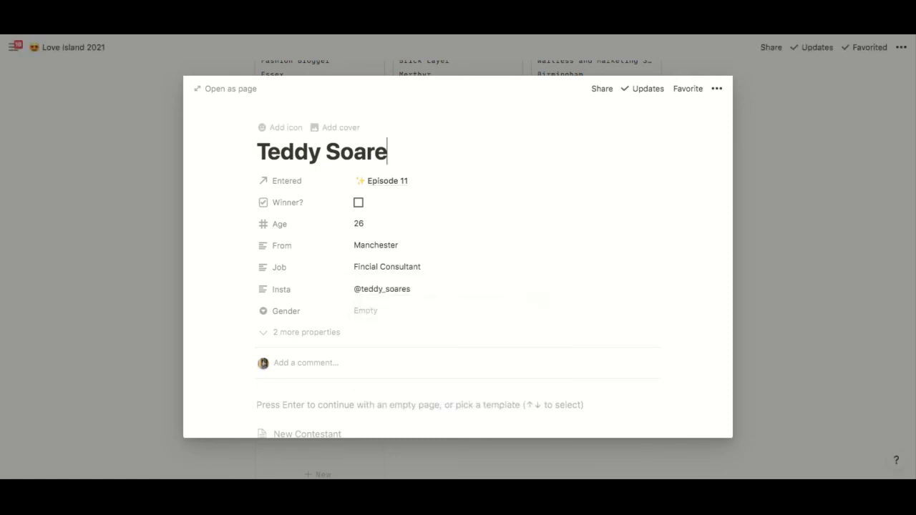
text(s)
- Set the contestant's Gender to Boys and fill the page body with the New Contestant template
click(365, 311)
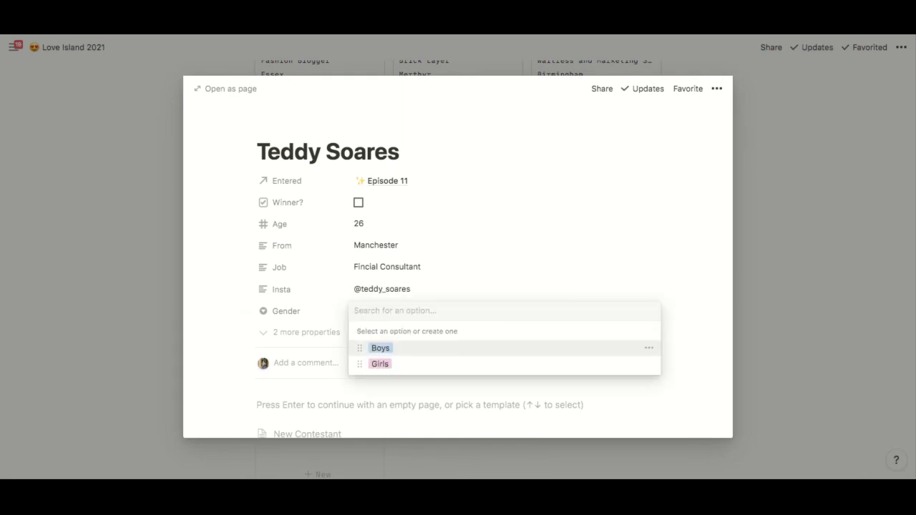
key(Return)
key(Down)
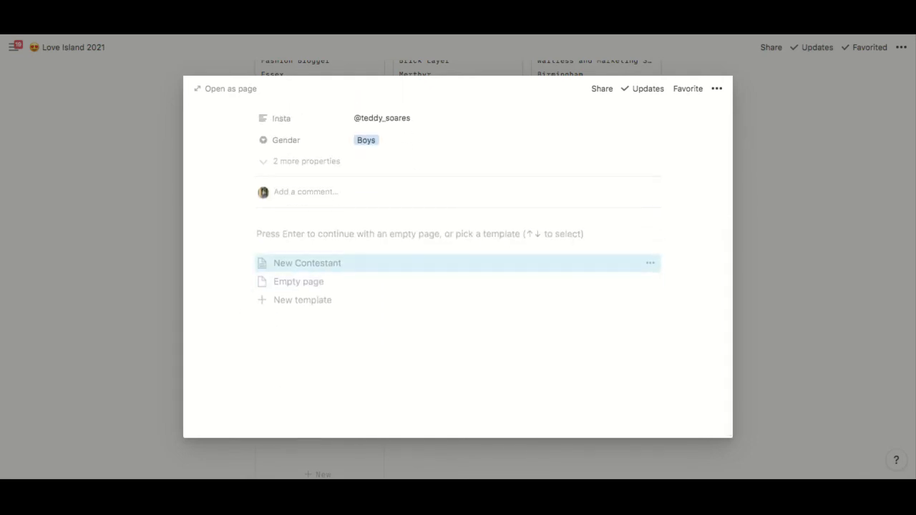
key(Return)
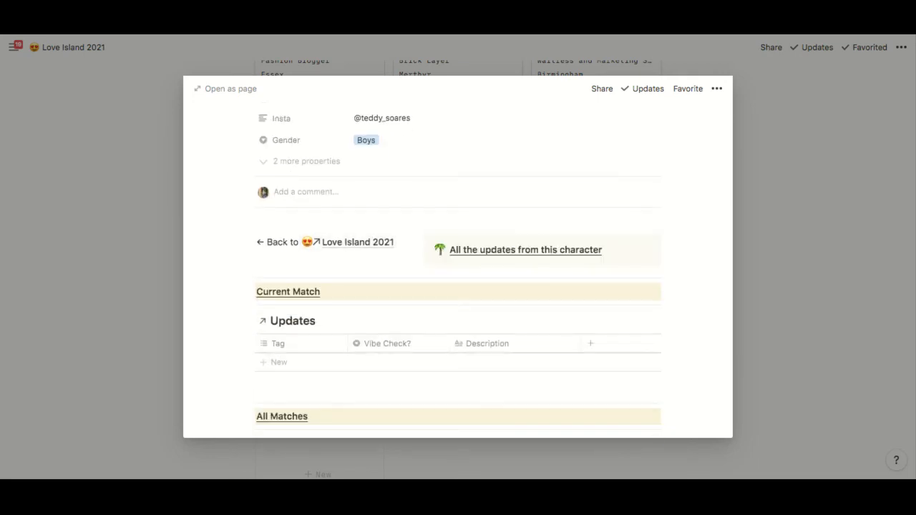
scroll(458, 269, down, 4)
scroll(458, 269, up, 4)
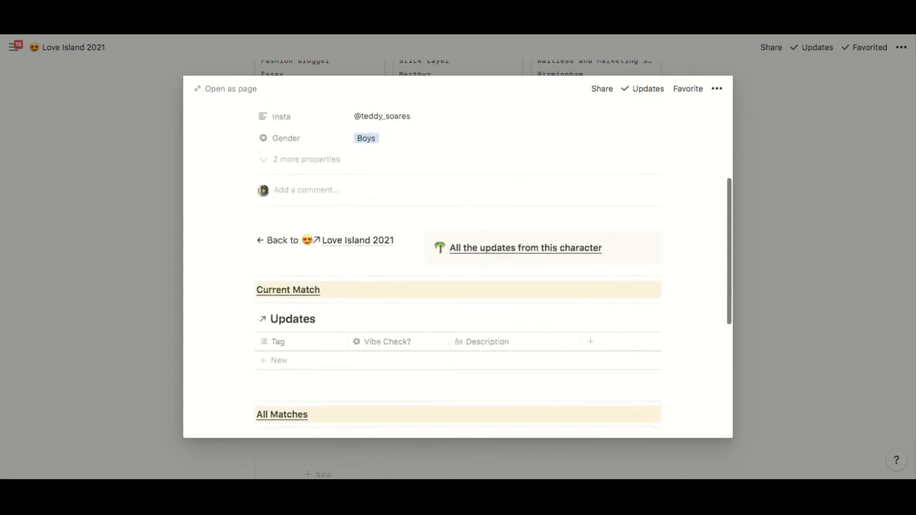
scroll(458, 269, down, 5)
key(Escape)
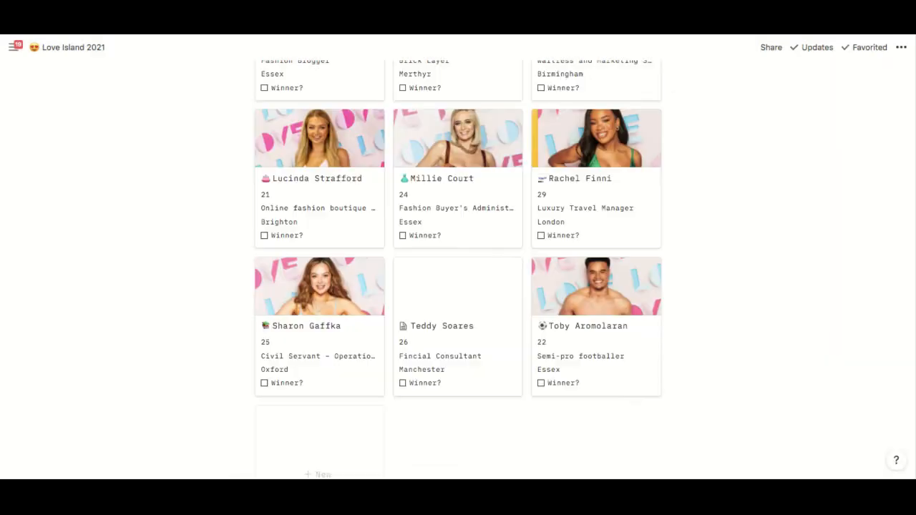
- Open the gallery card of the lettings manager from Devon and examine its Current Match and All Matches tables
scroll(458, 269, up, 3)
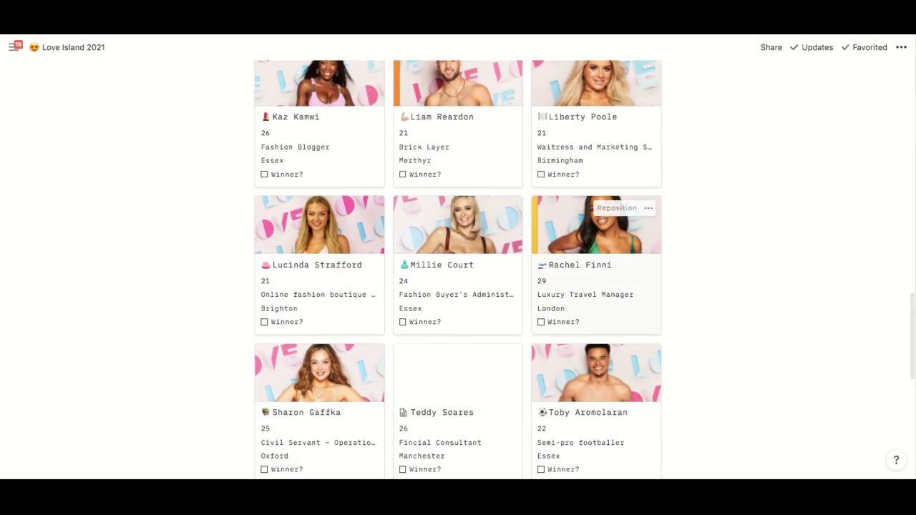
scroll(458, 269, up, 3)
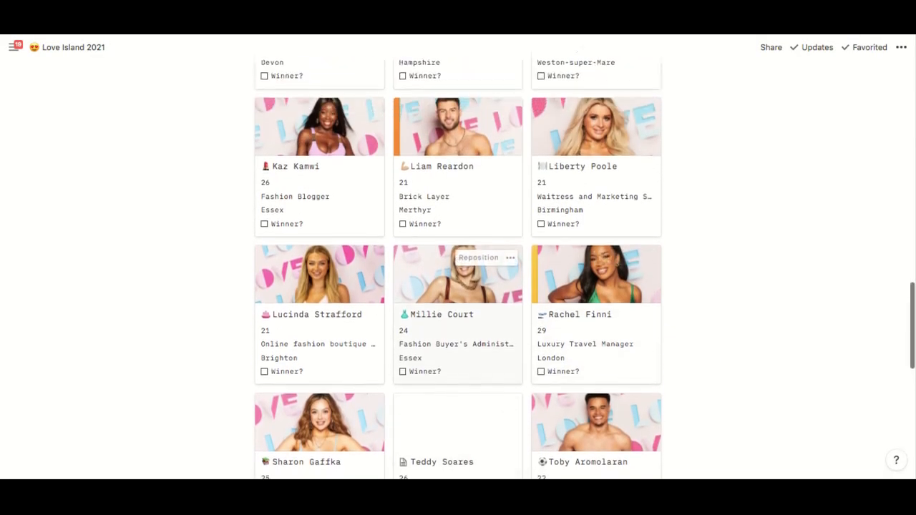
scroll(458, 269, up, 6)
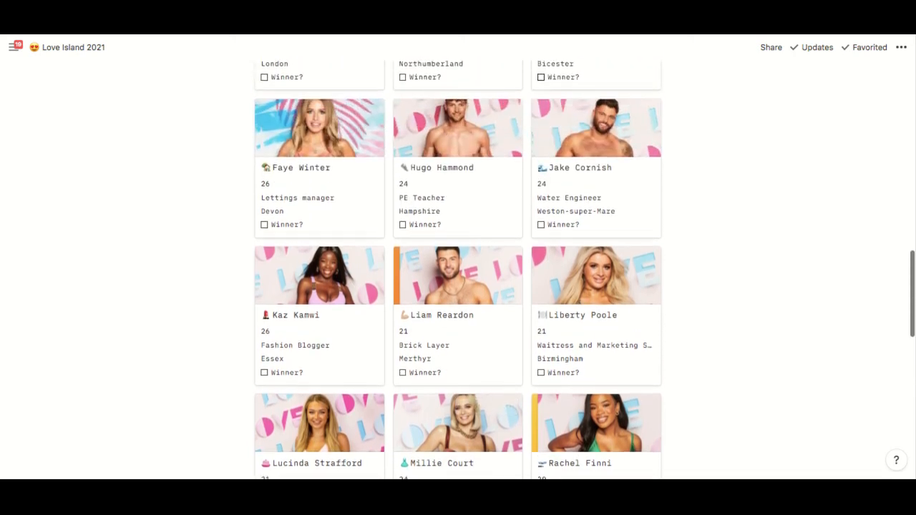
scroll(319, 269, up, 3)
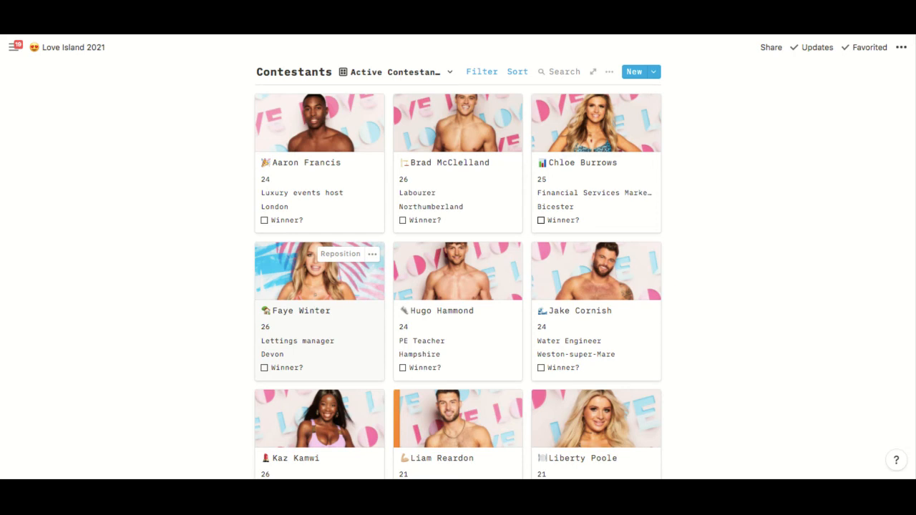
click(319, 279)
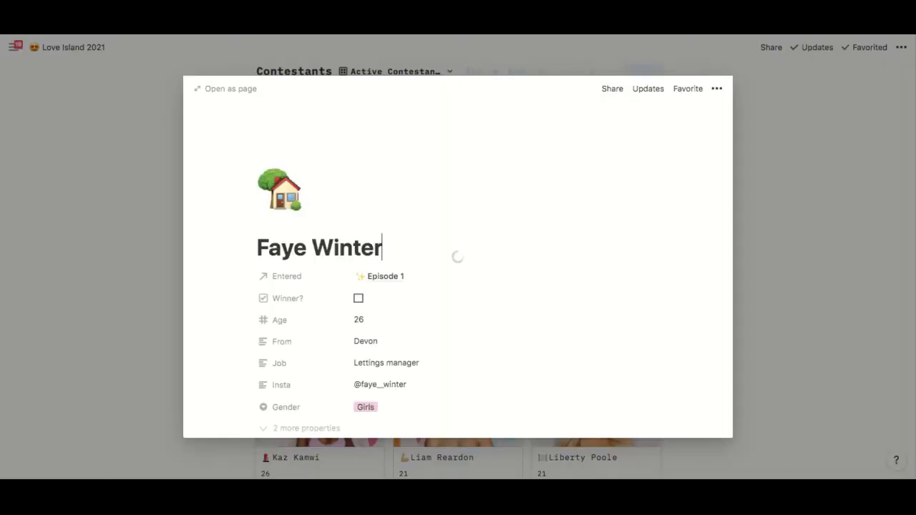
scroll(458, 269, down, 10)
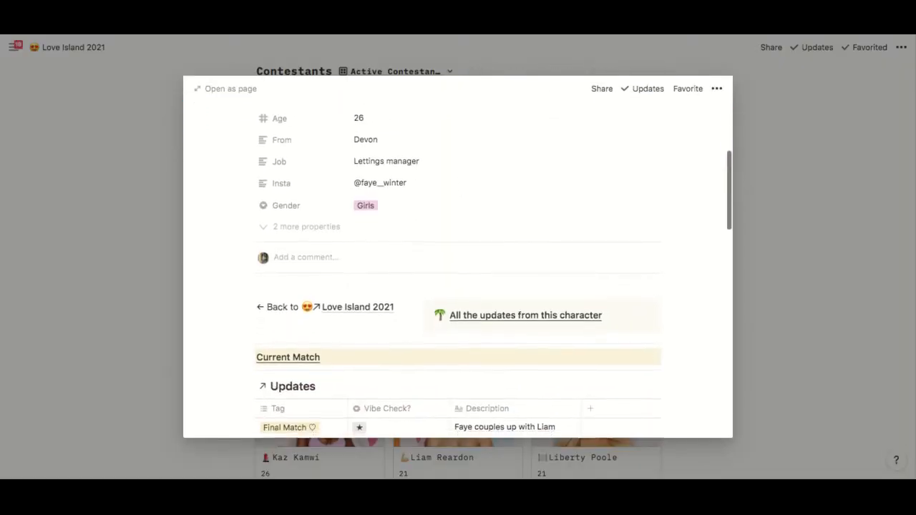
scroll(458, 269, down, 1)
scroll(458, 269, up, 1)
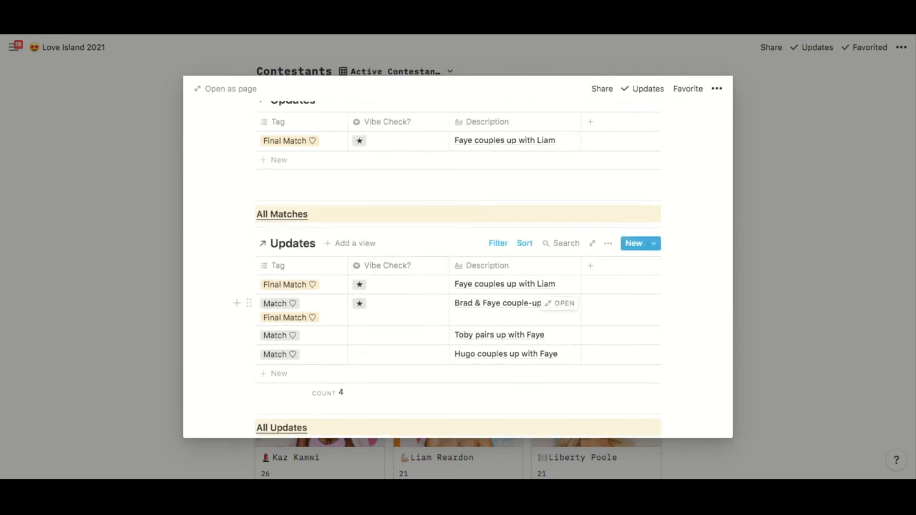
- Read through this contestant's All Updates table with its tags, descriptions and episodes, and close the contestant page
scroll(458, 272, down, 8)
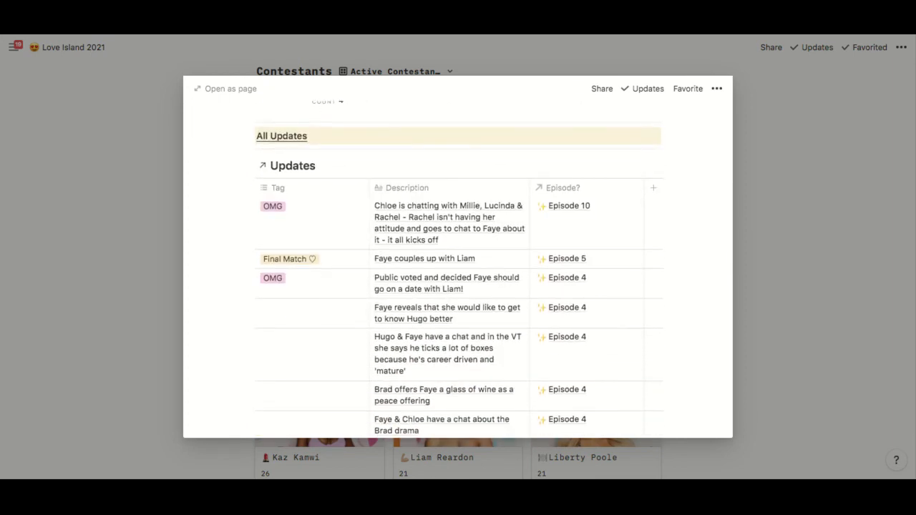
scroll(458, 279, down, 4)
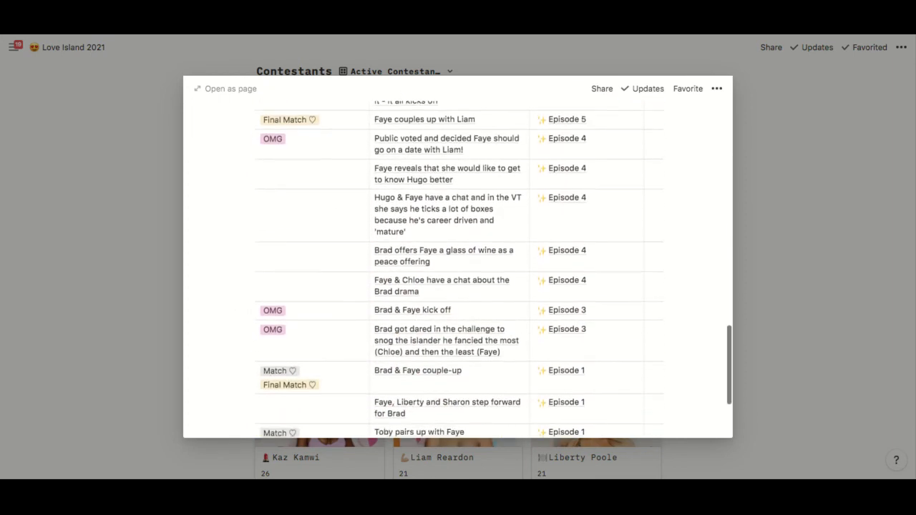
scroll(458, 271, down, 3)
scroll(457, 272, up, 4)
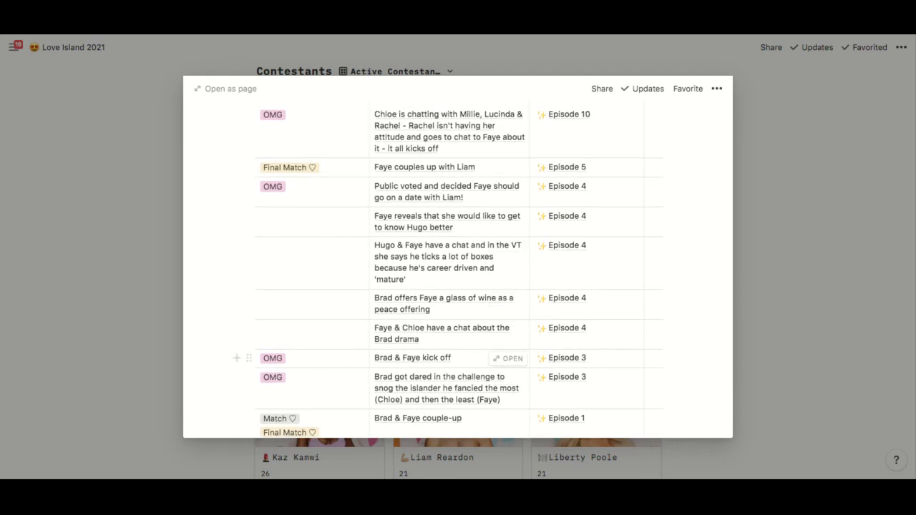
scroll(458, 357, up, 2)
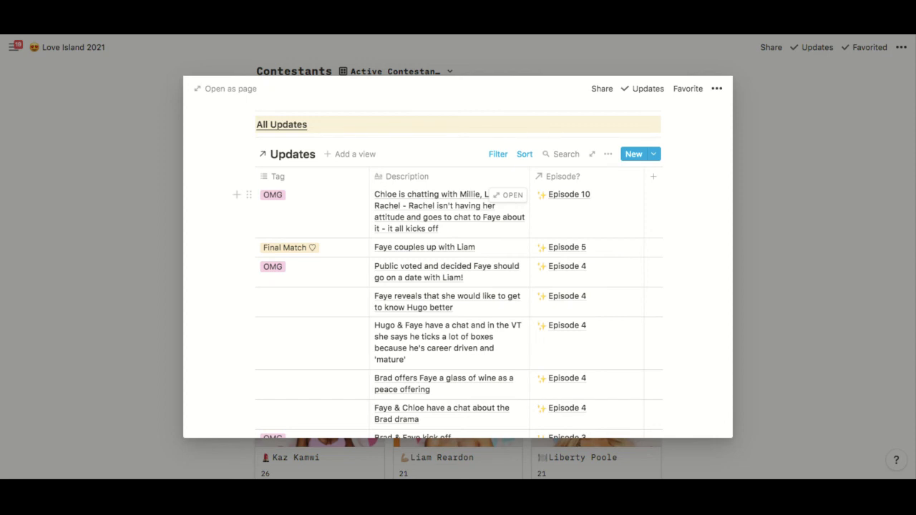
scroll(458, 272, up, 5)
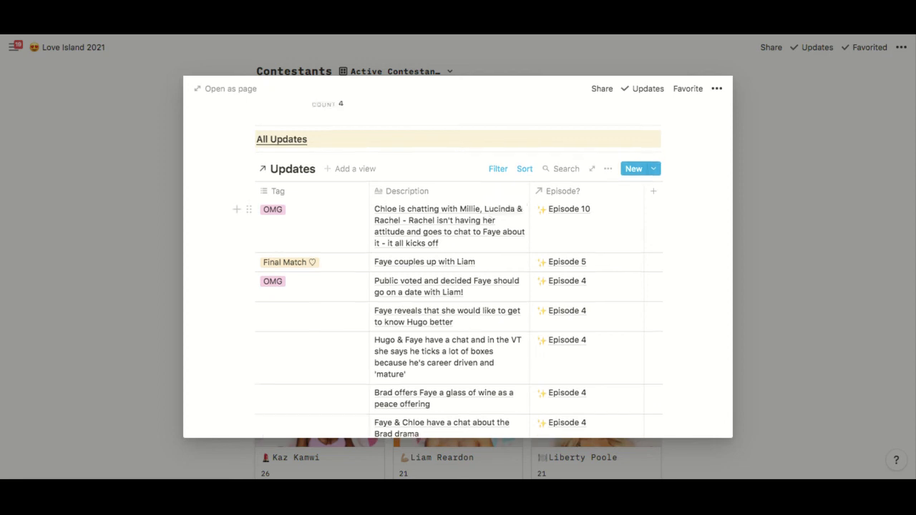
scroll(458, 272, up, 2)
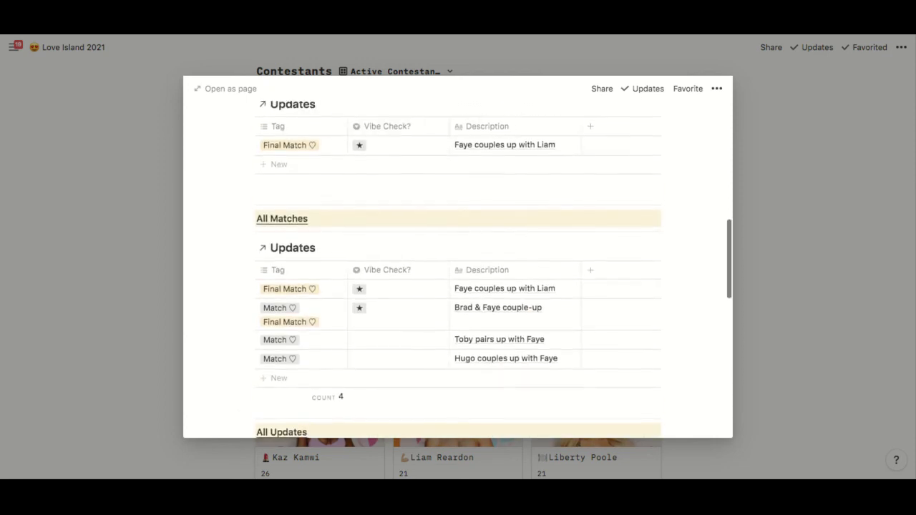
scroll(457, 272, up, 2)
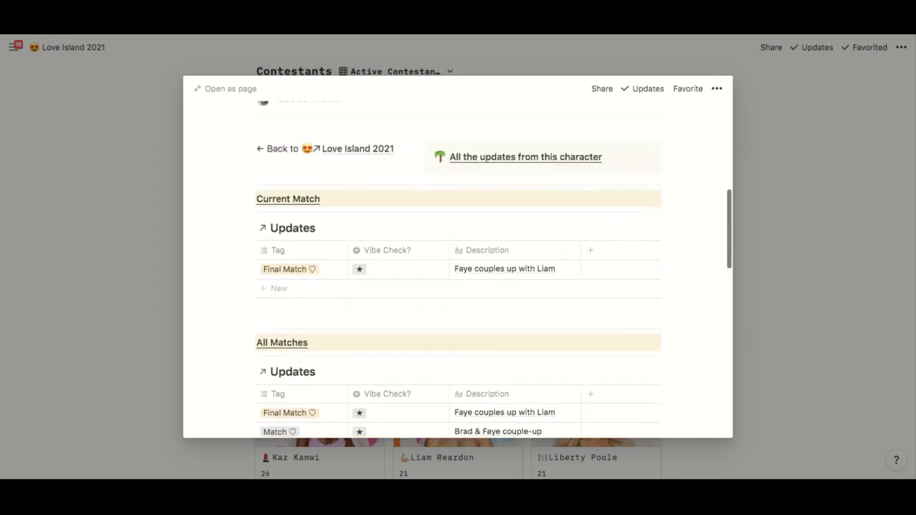
scroll(458, 272, up, 2)
scroll(458, 272, up, 4)
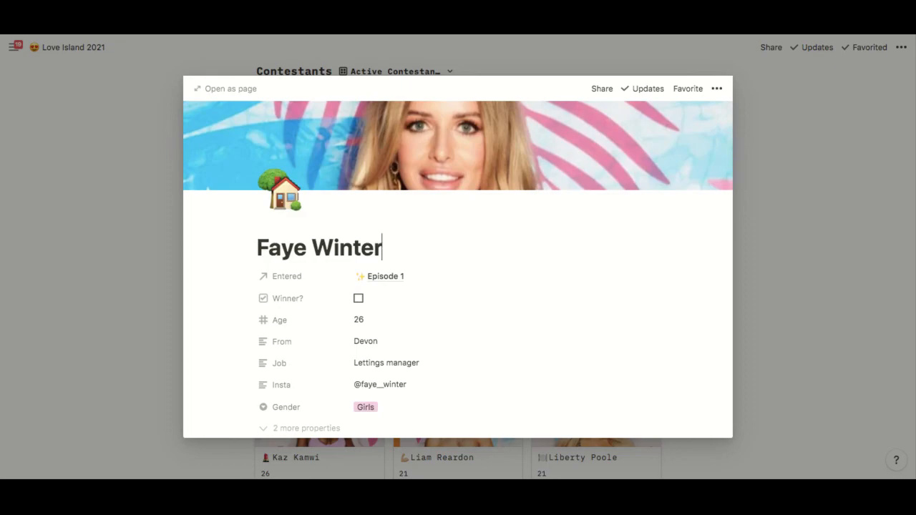
key(Escape)
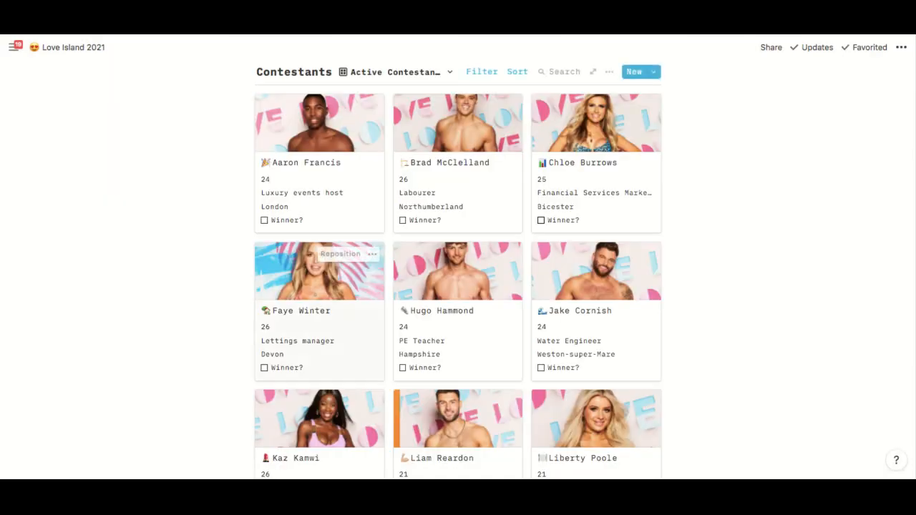
- Open the Matches page linked near the start of Love Island 2021 and look through its Current Matches and All Matches tables
scroll(458, 272, down, 10)
scroll(458, 272, up, 1)
scroll(458, 272, up, 15)
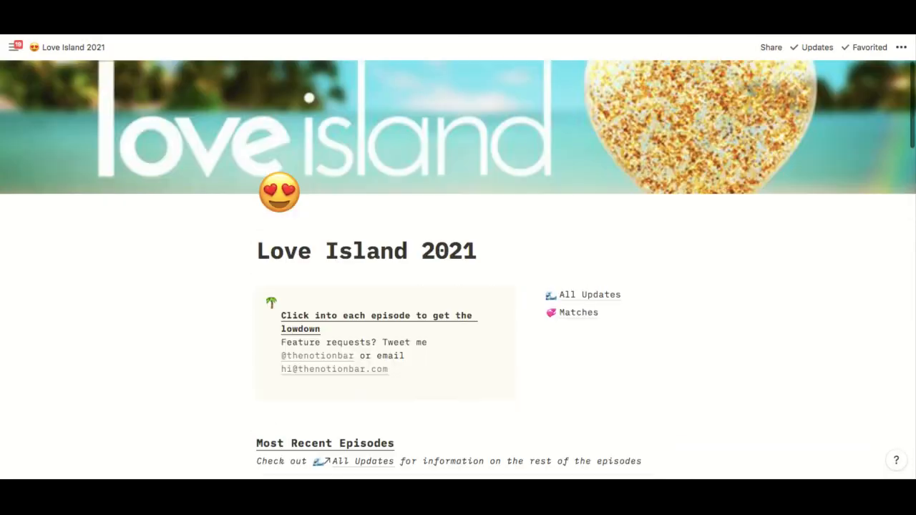
scroll(458, 272, down, 2)
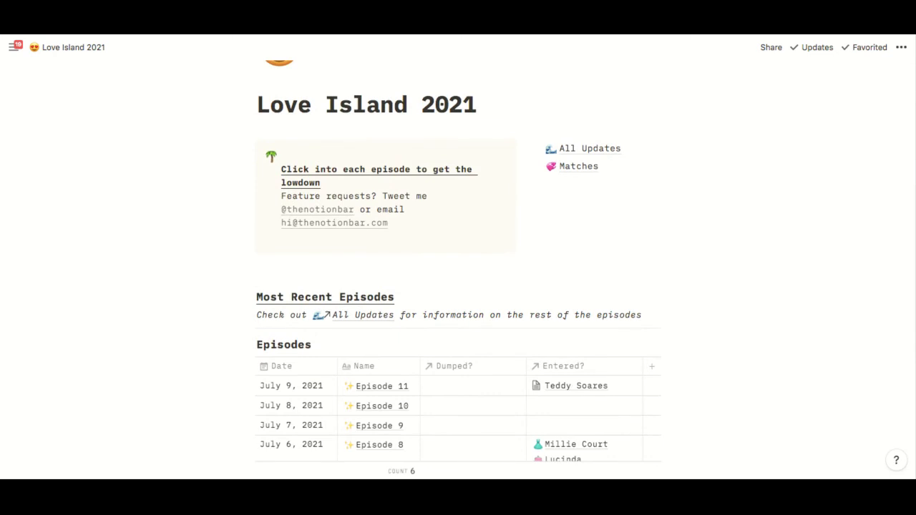
scroll(458, 315, up, 1)
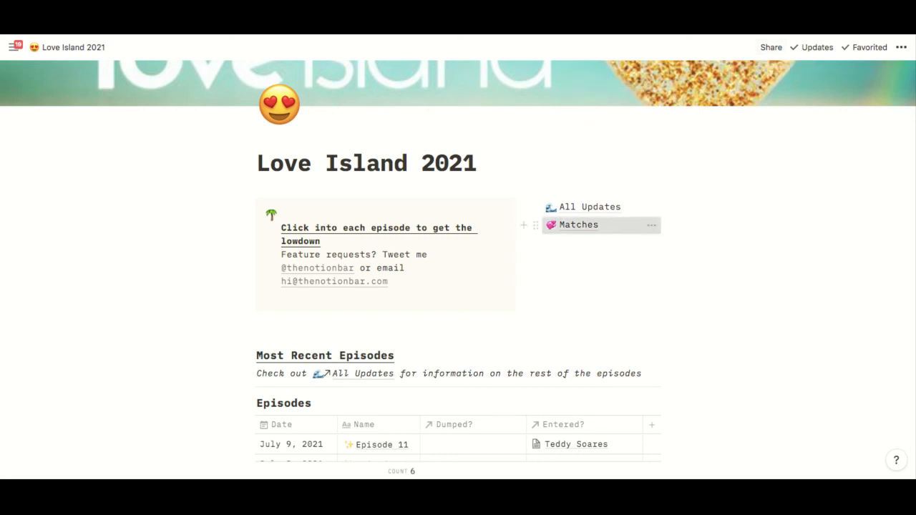
click(578, 225)
scroll(457, 286, down, 5)
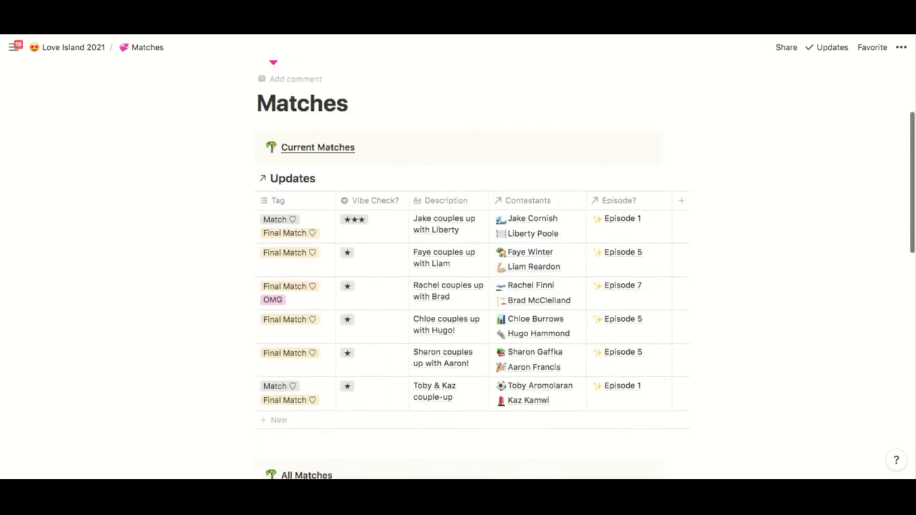
scroll(458, 246, down, 10)
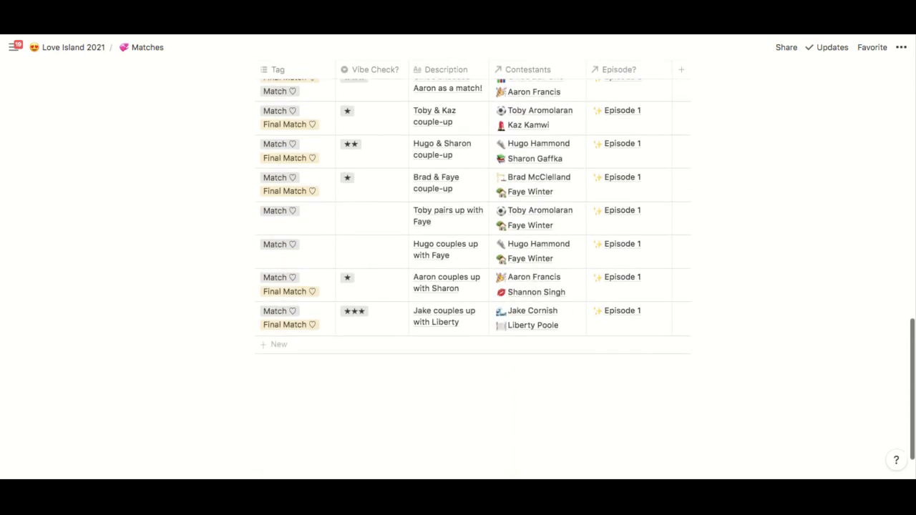
- Add a Count all calculation to the Vibe Check? column of the All Matches table
click(378, 392)
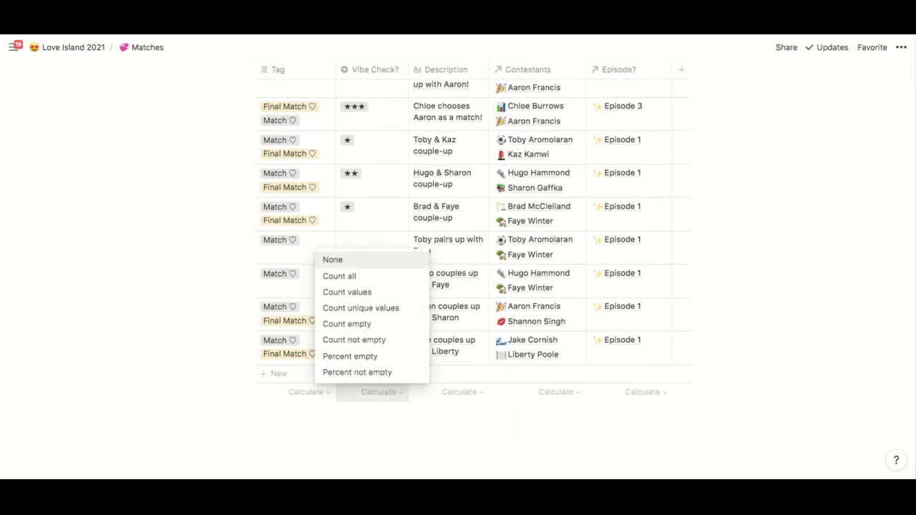
click(339, 276)
scroll(458, 286, down, 5)
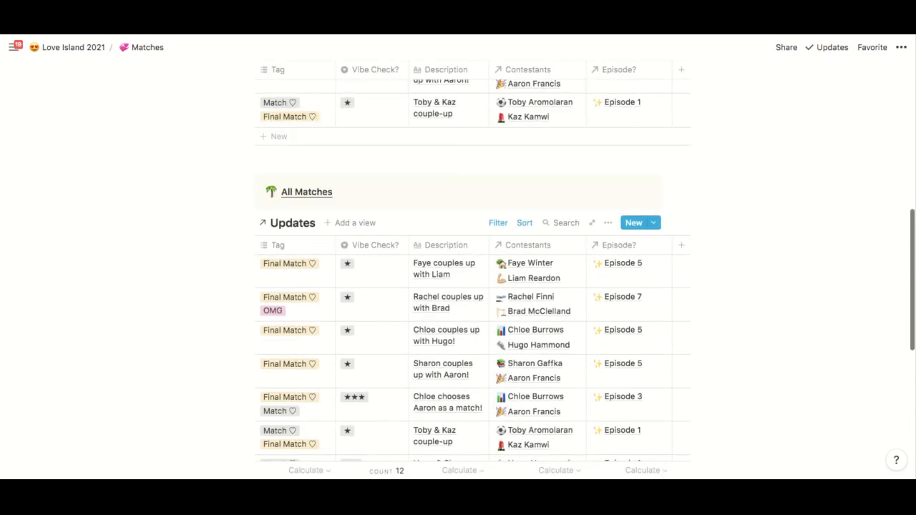
- Review the couples in the Current Matches table and go back to the start of the Matches page
scroll(458, 286, up, 5)
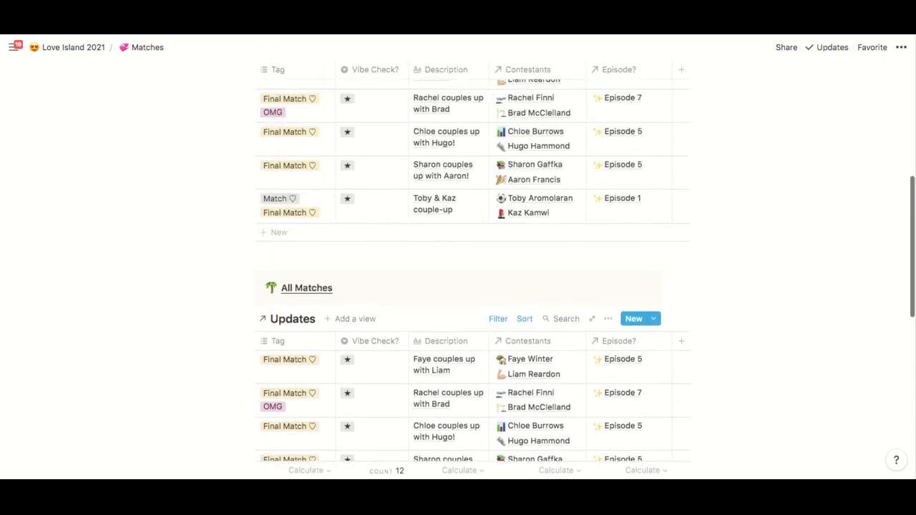
scroll(443, 172, up, 1)
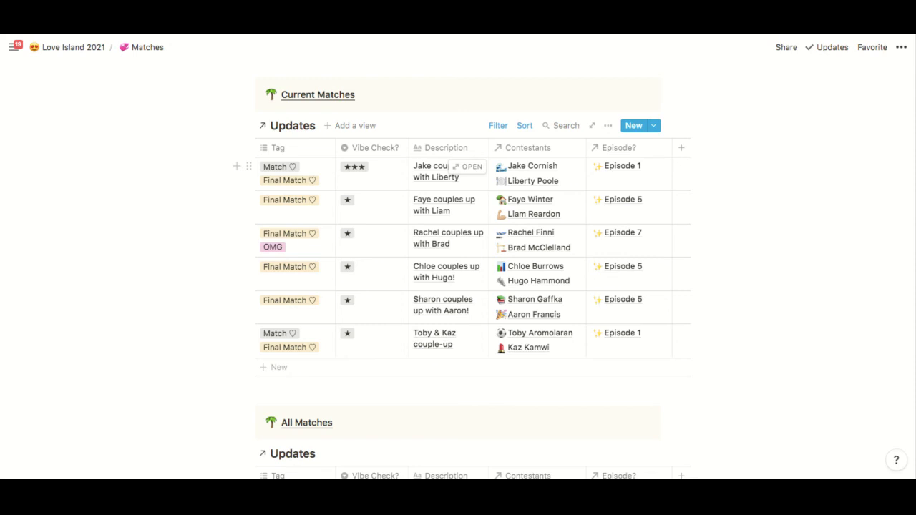
scroll(458, 262, up, 5)
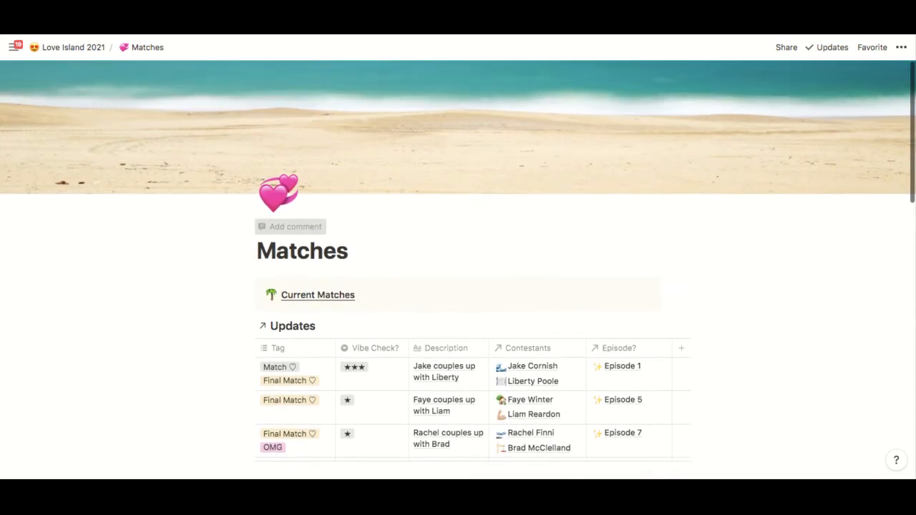
drag(310, 224, 320, 197)
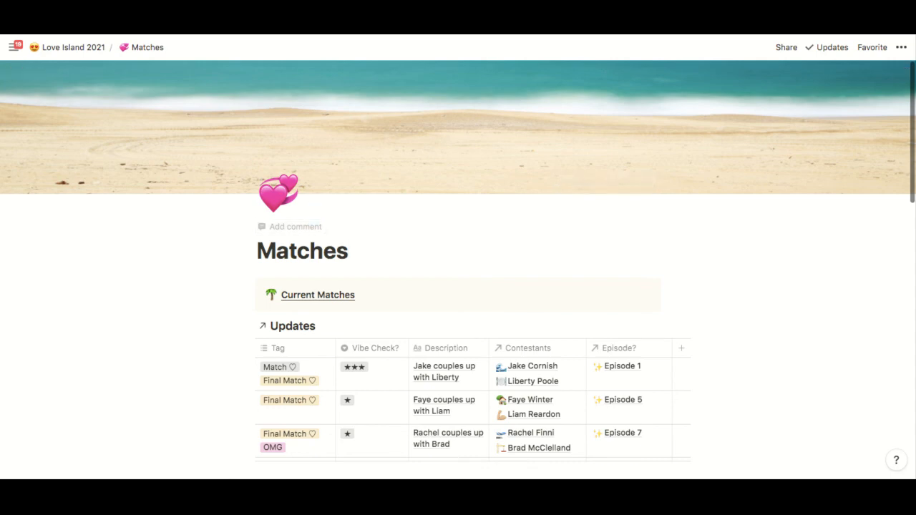
- Return to the Love Island 2021 main page and look over its page links and Most Recent Episodes table
click(73, 47)
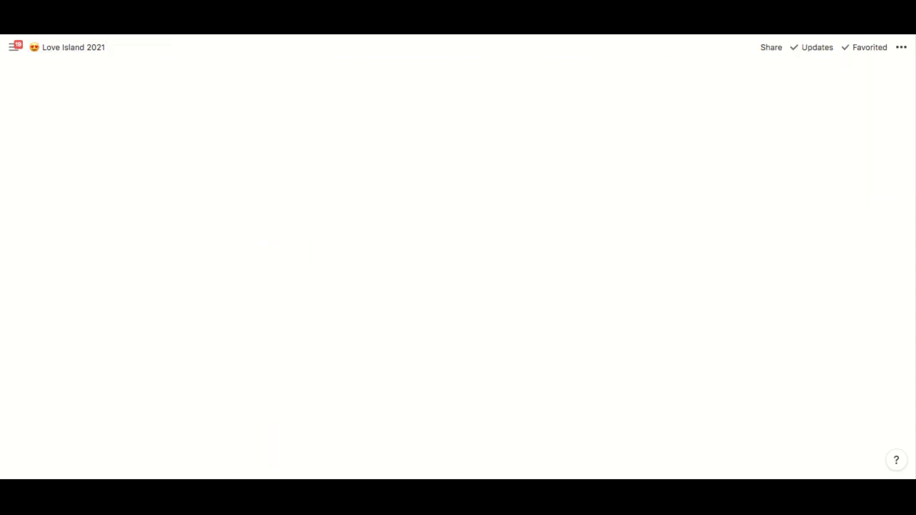
scroll(458, 172, down, 3)
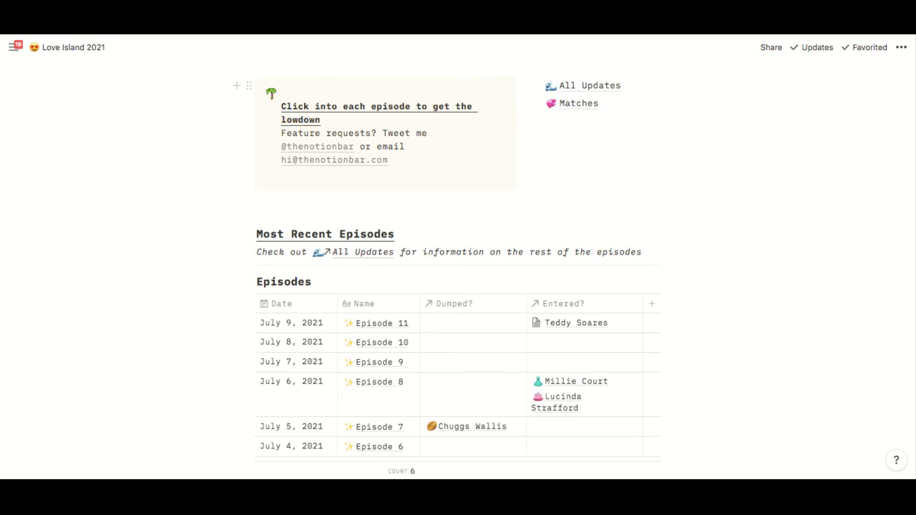
scroll(386, 136, up, 3)
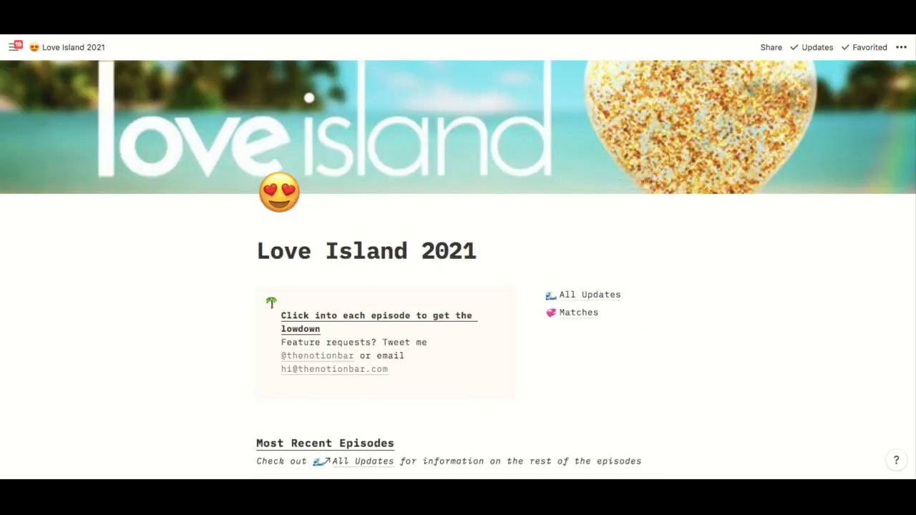